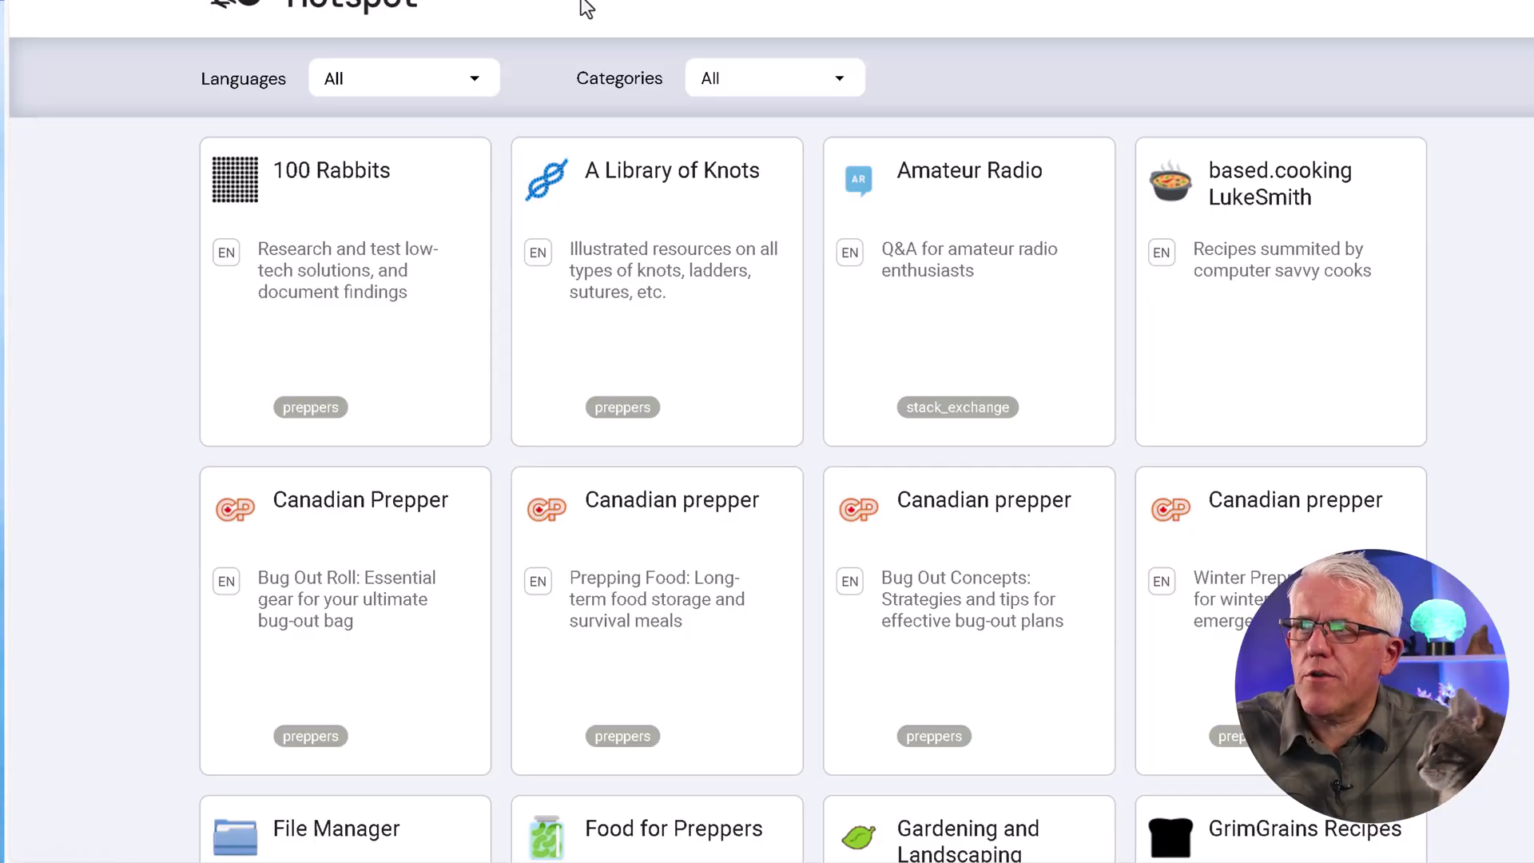
- Open the offline 100 Rabbits site from the Kiwix Hotspot content library
left_click(321, 178)
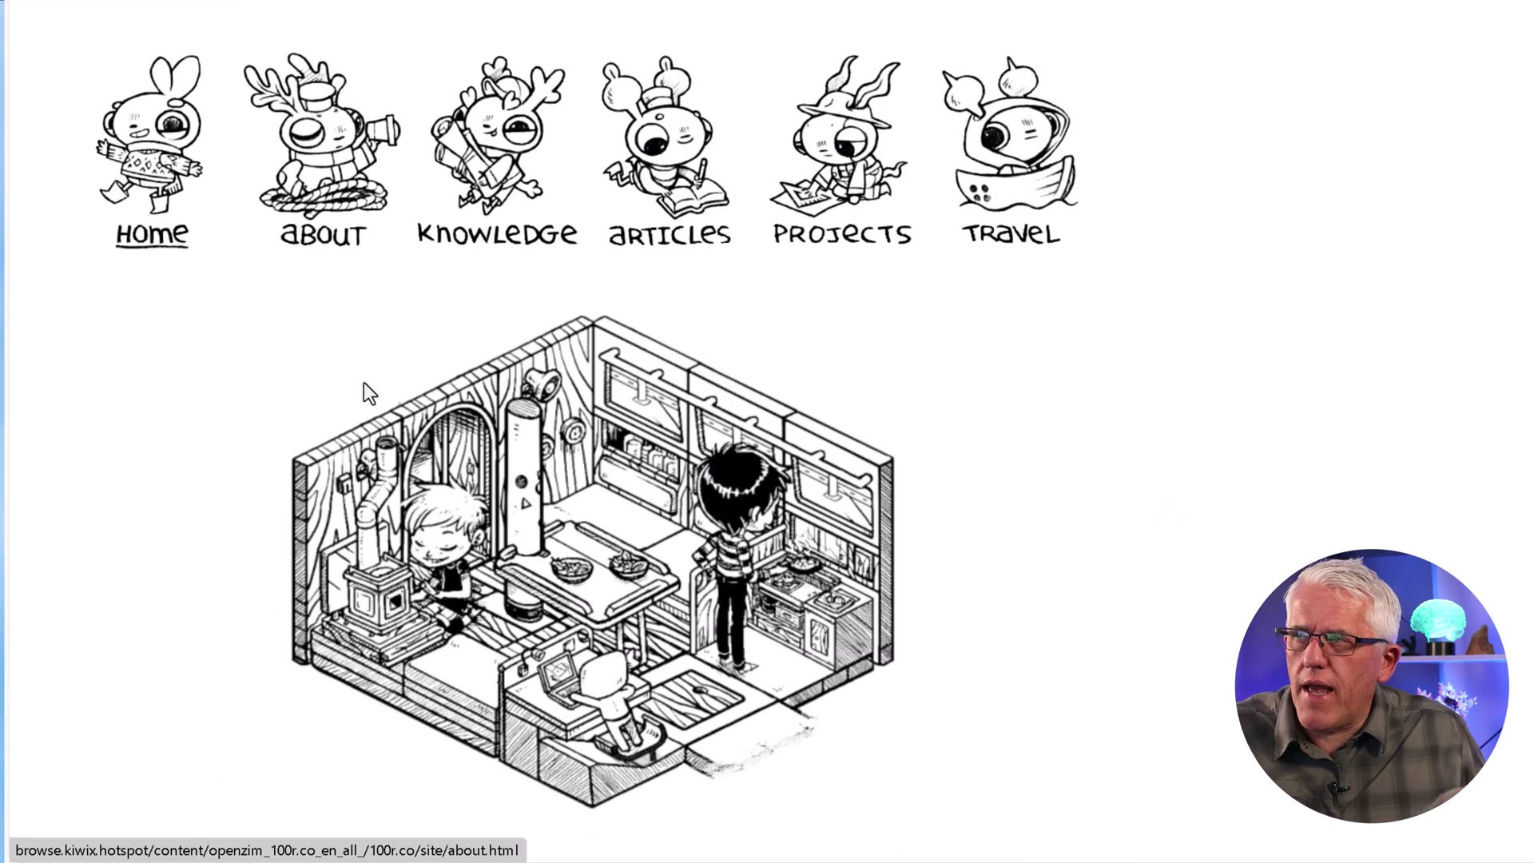
left_click(475, 191)
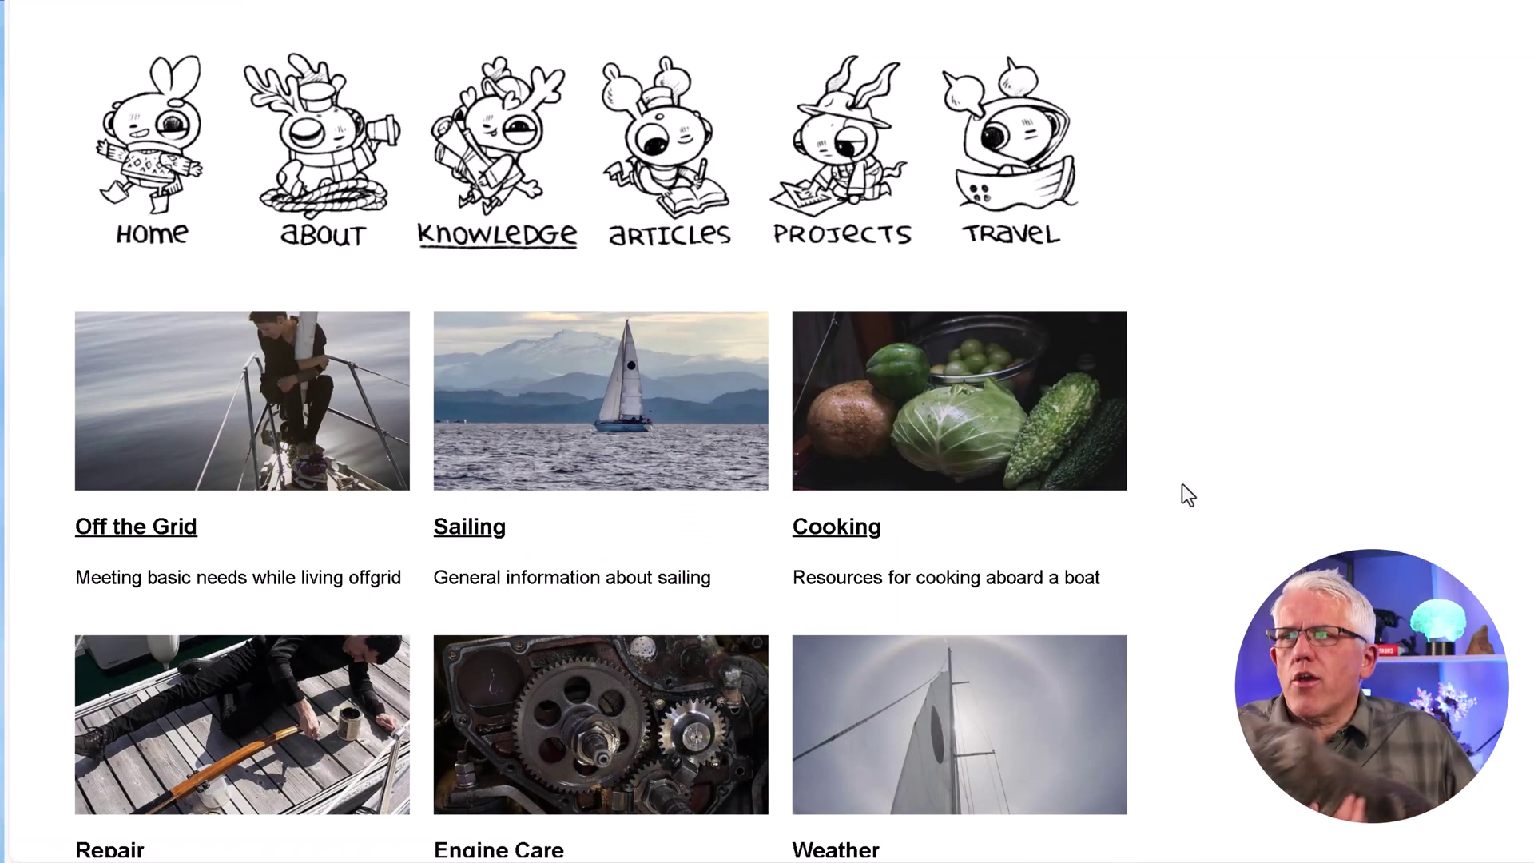
scroll(1181, 483, "down", 4)
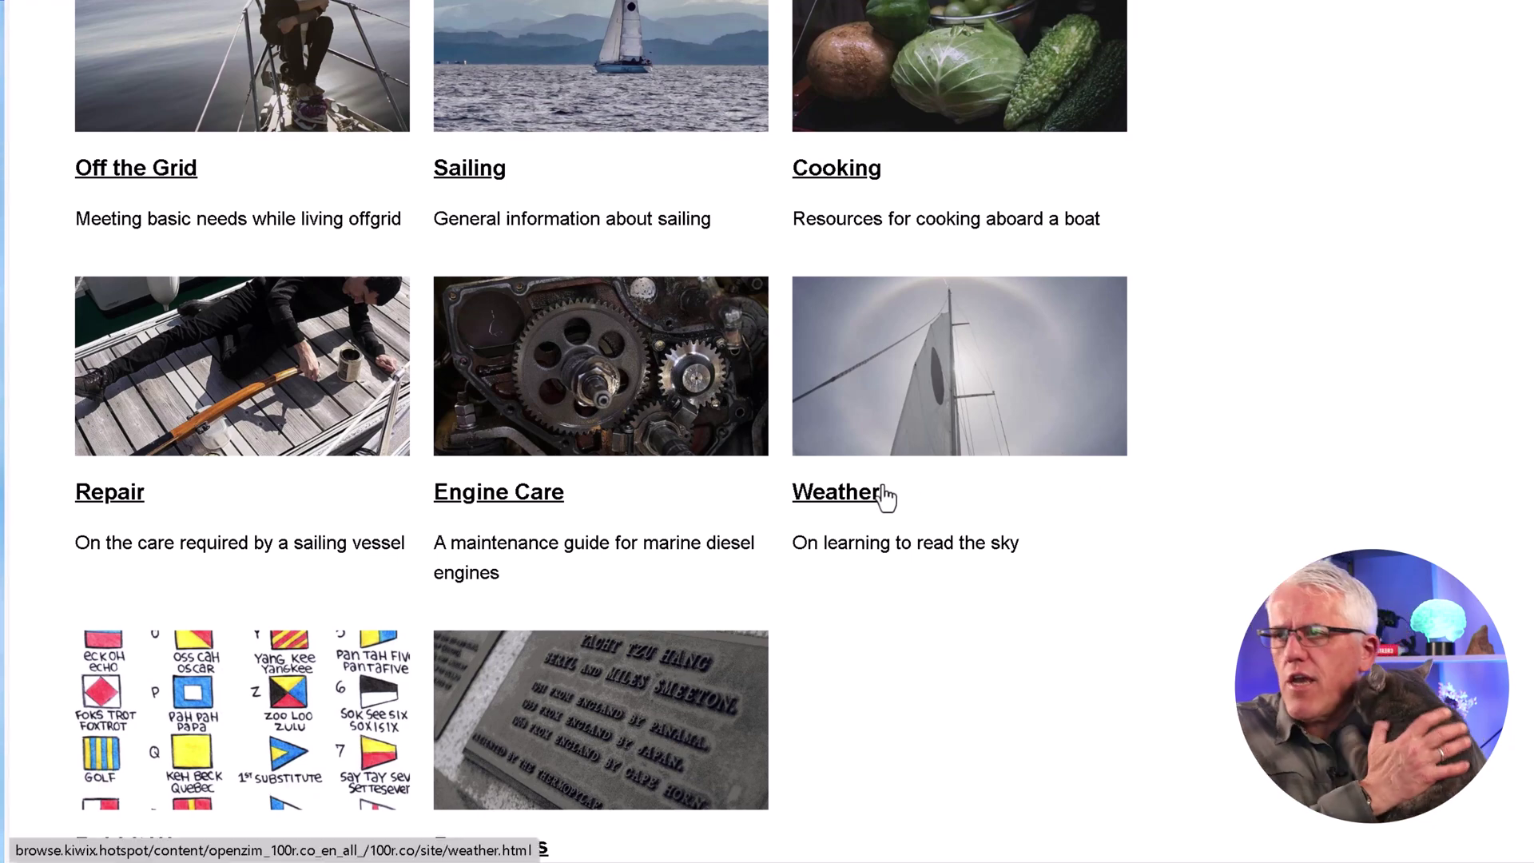
left_click(859, 503)
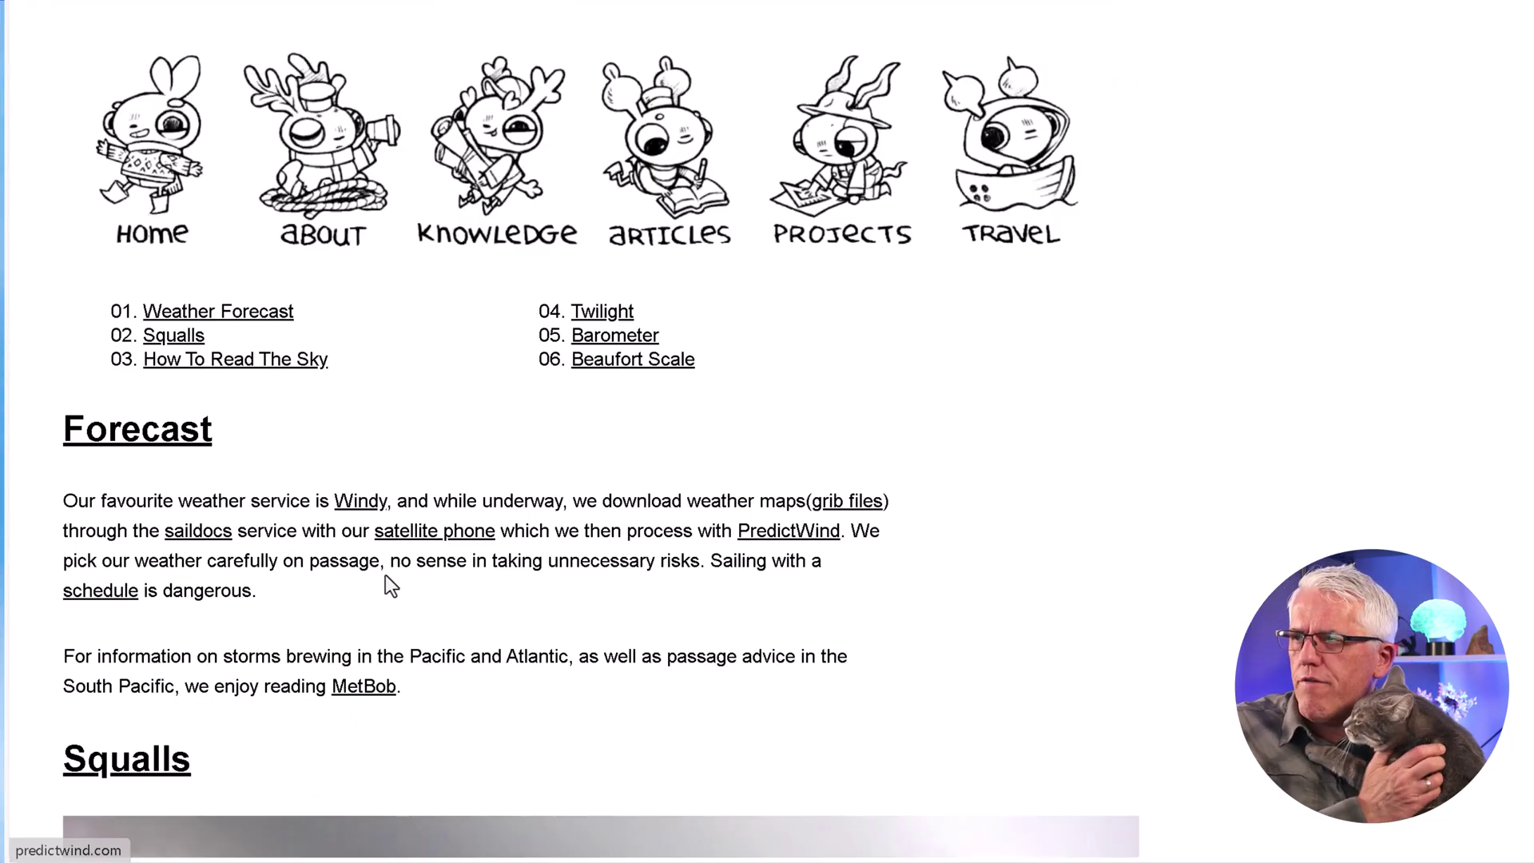
scroll(385, 573, "down", 4)
scroll(385, 572, "down", 10)
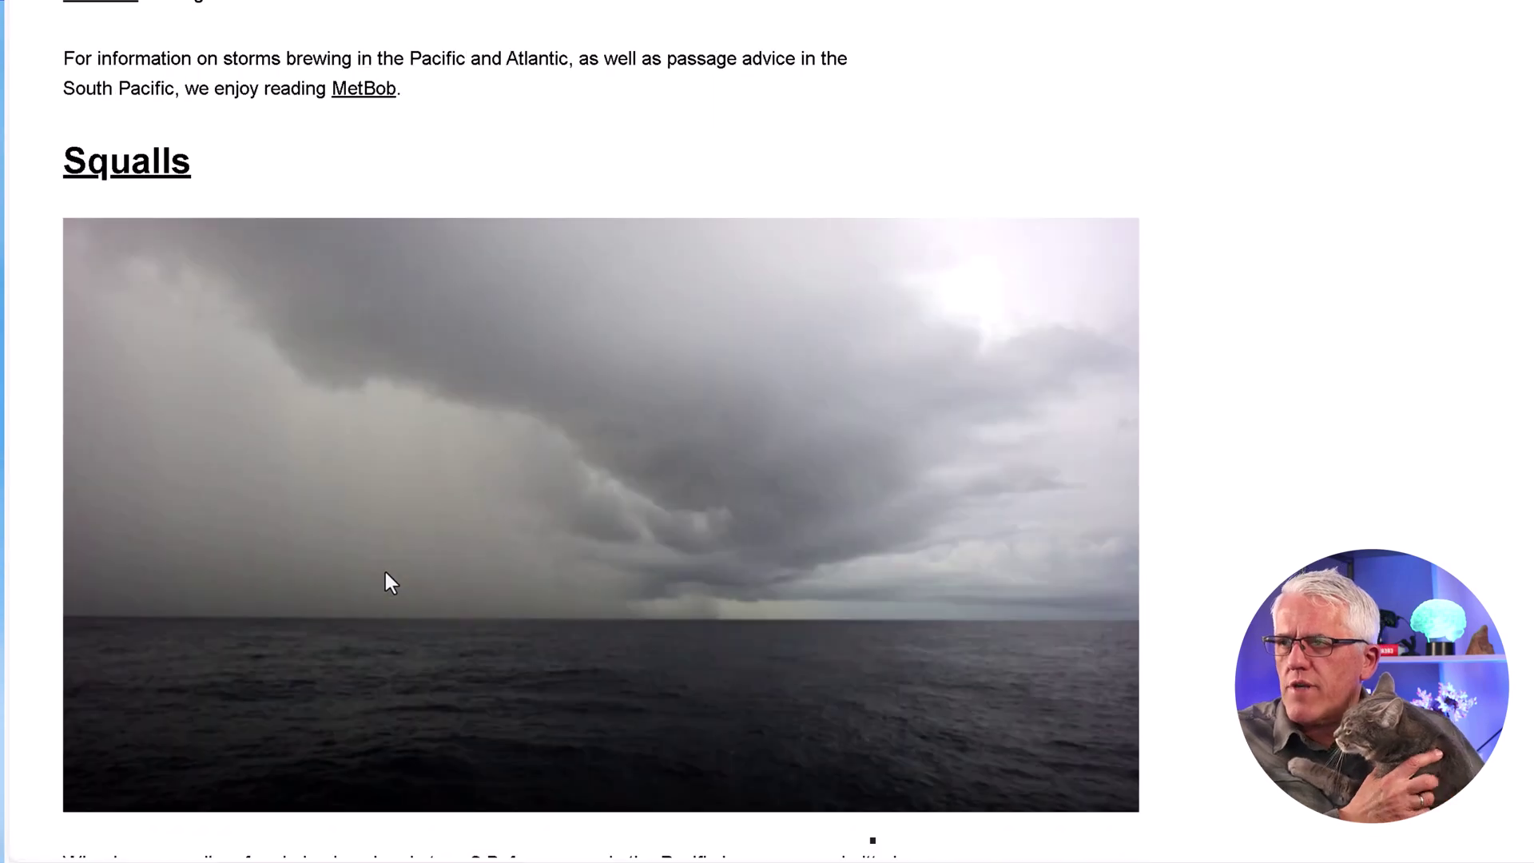
scroll(387, 575, "down", 3)
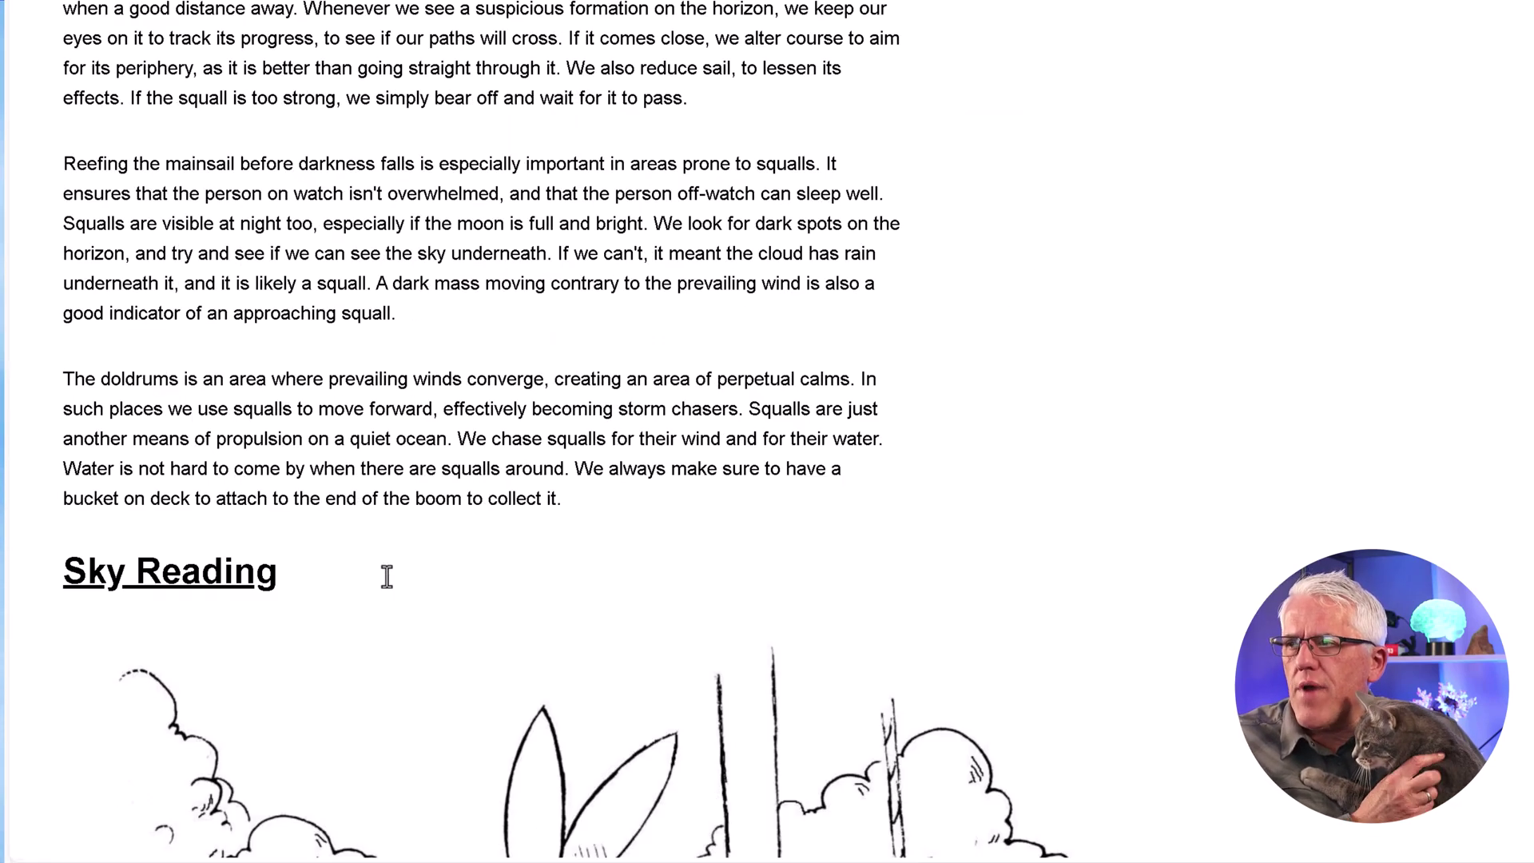
scroll(389, 577, "down", 5)
scroll(390, 577, "down", 10)
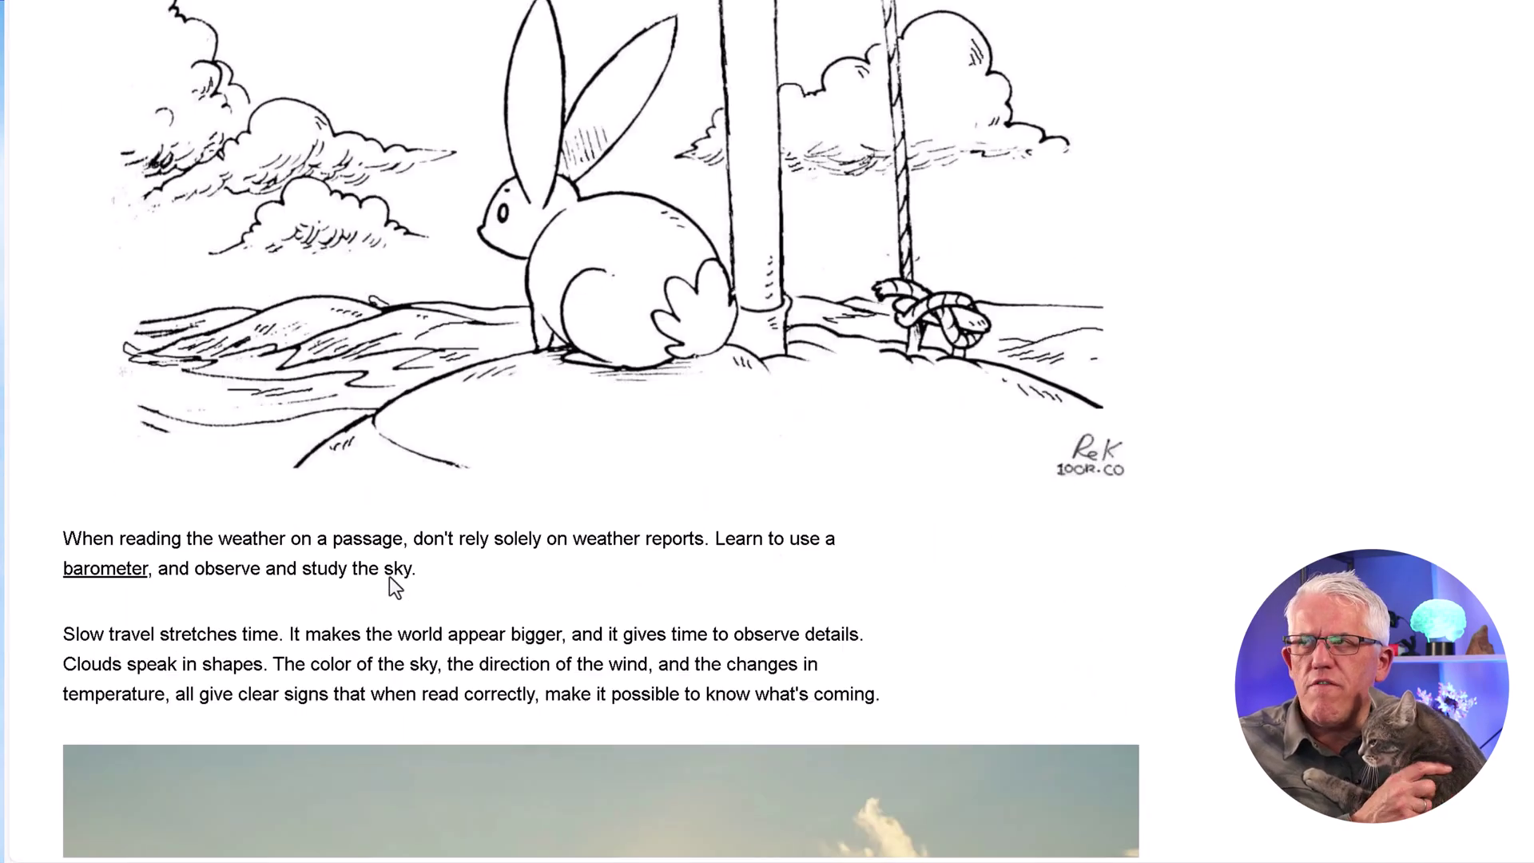
scroll(388, 586, "down", 11)
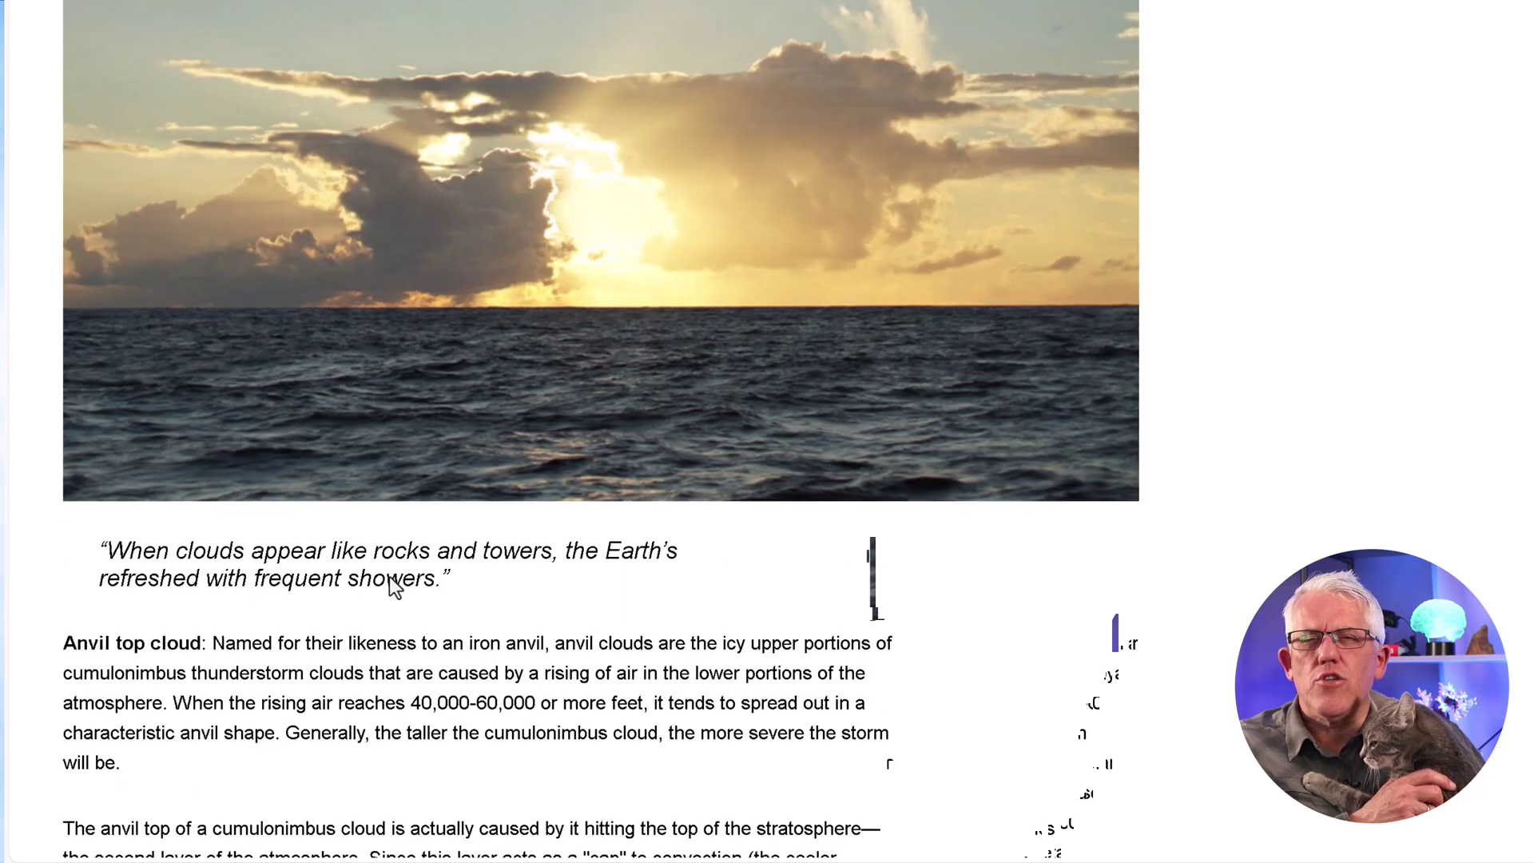
scroll(390, 577, "down", 4)
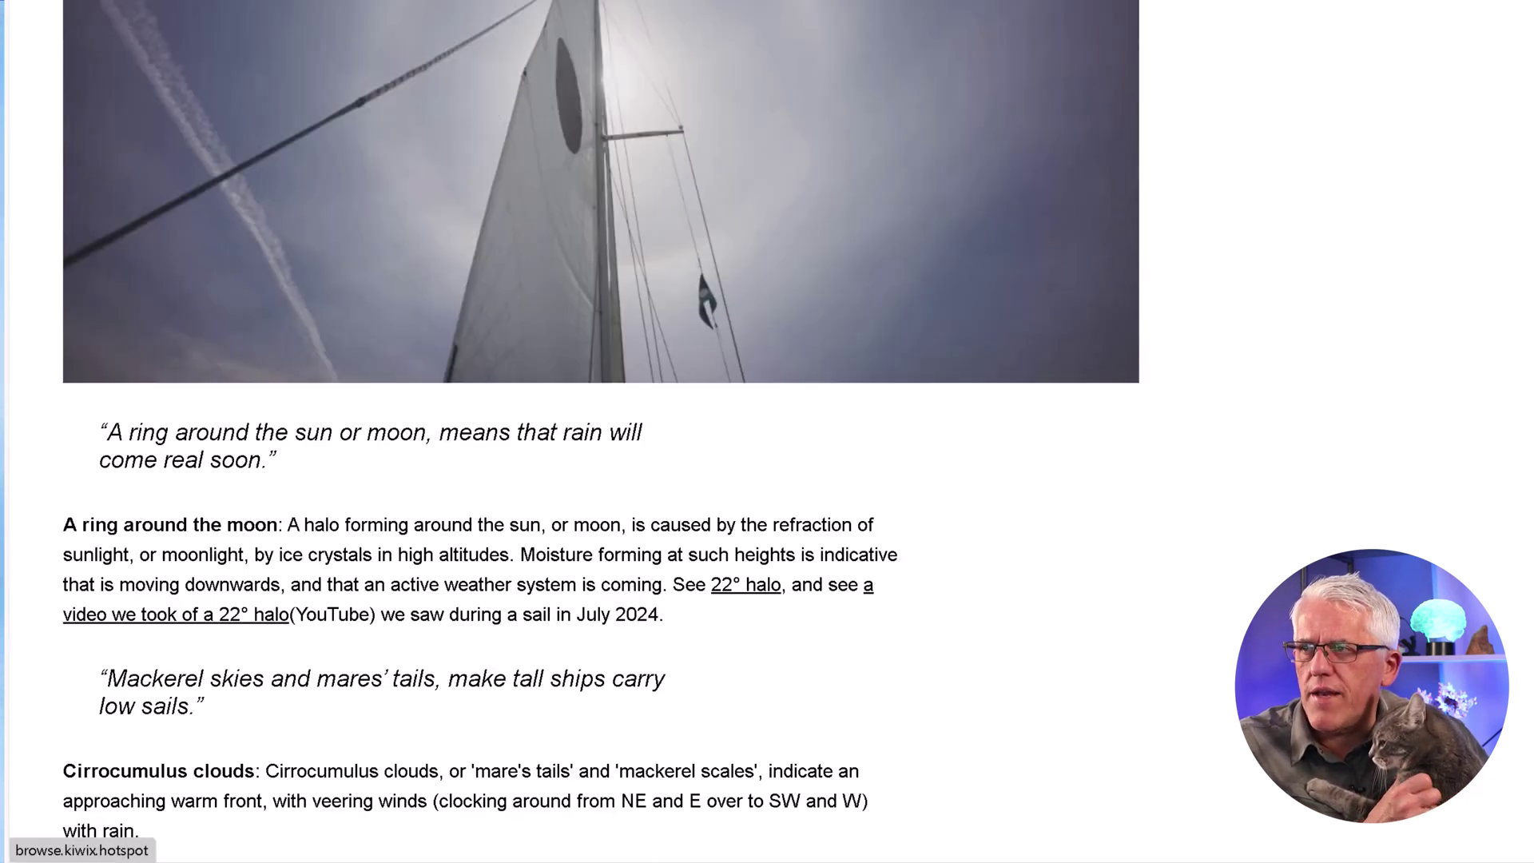
key("alt+Left")
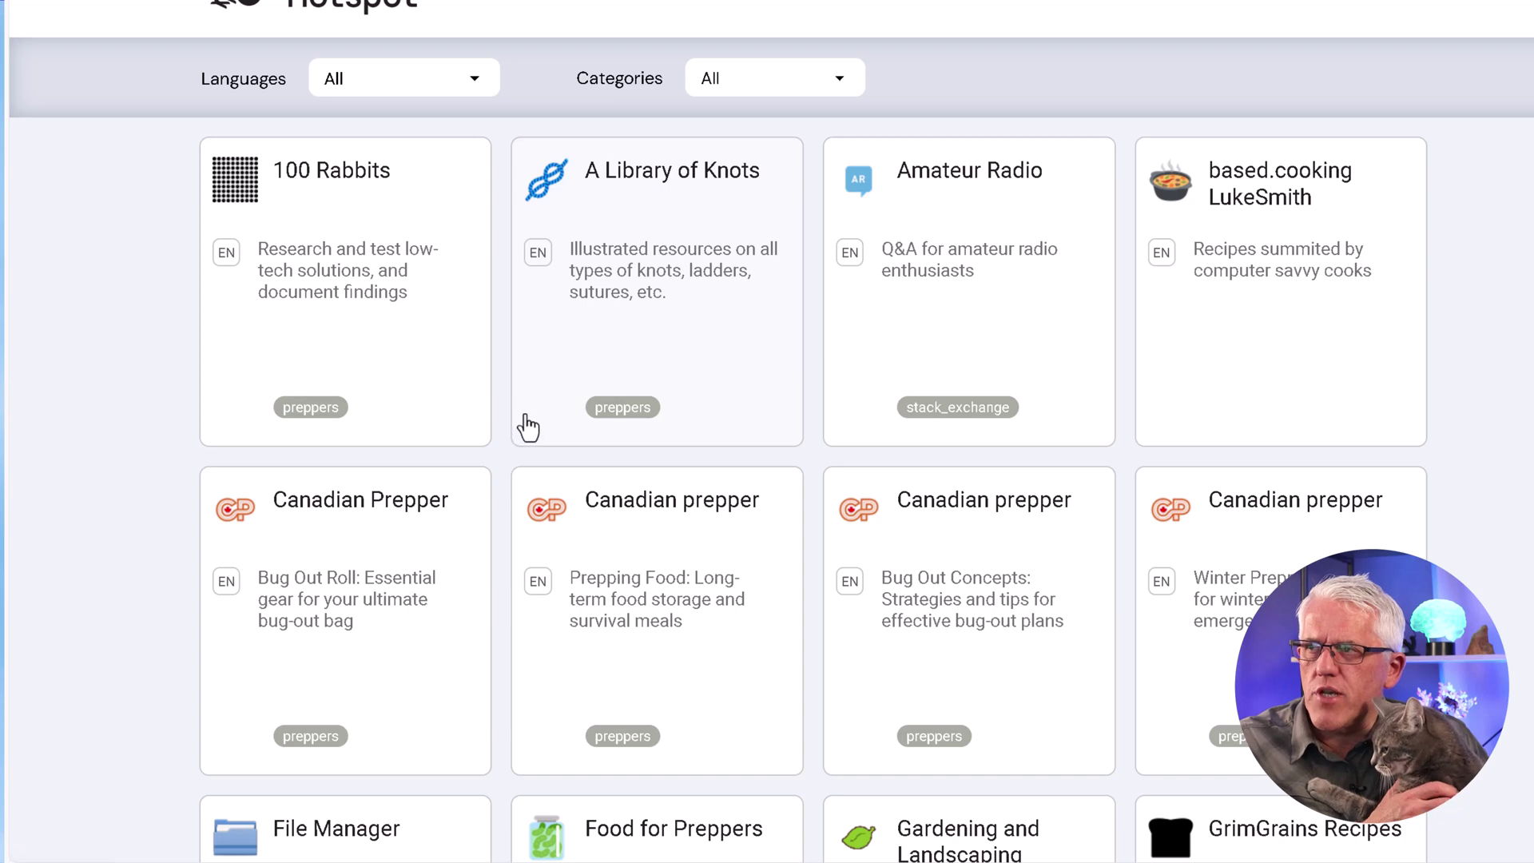
scroll(527, 428, "down", 4)
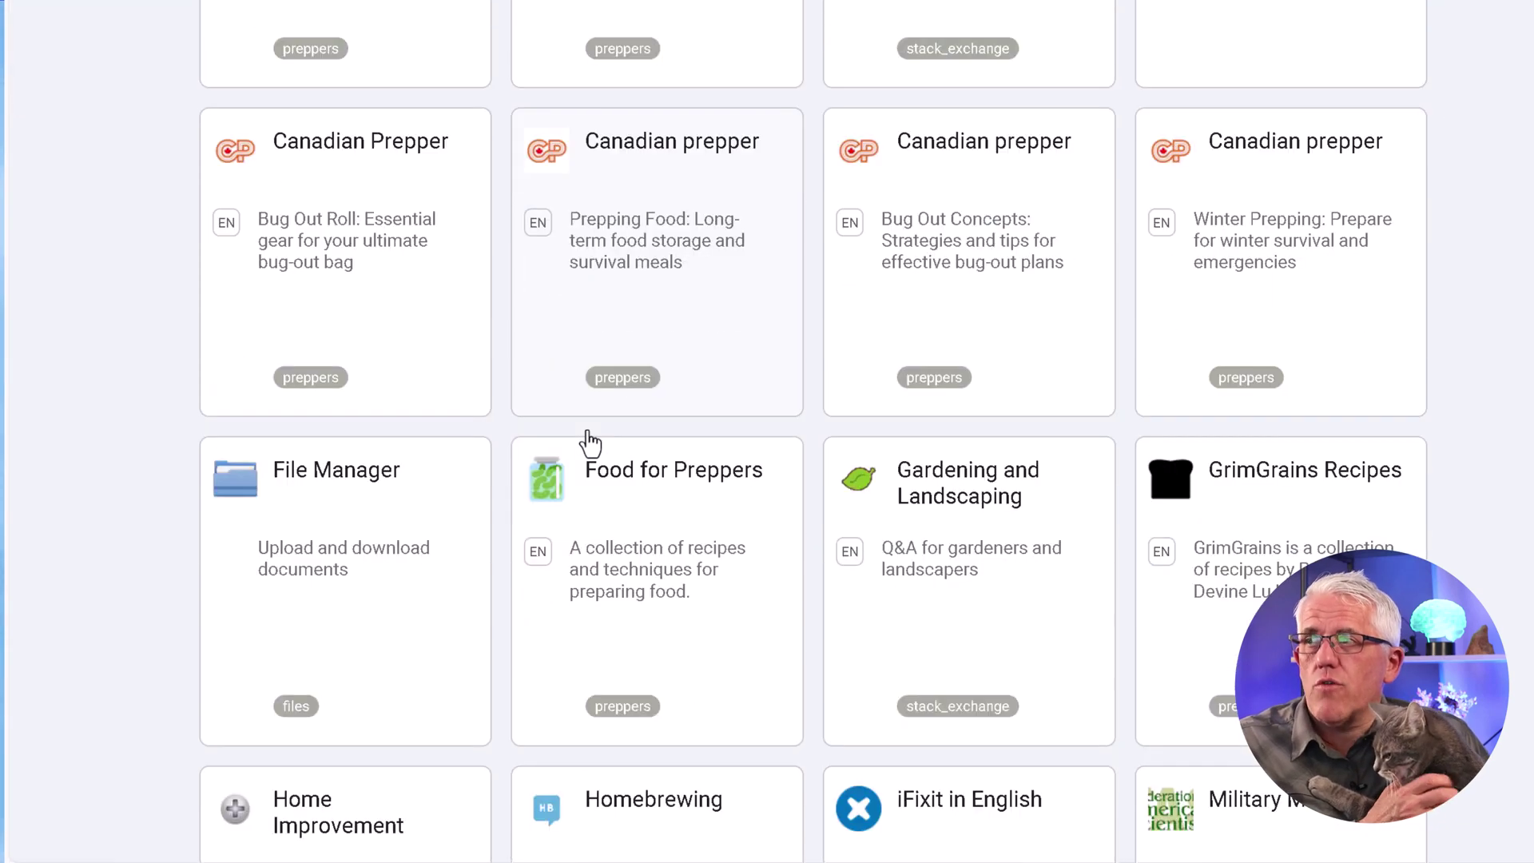
left_click(364, 152)
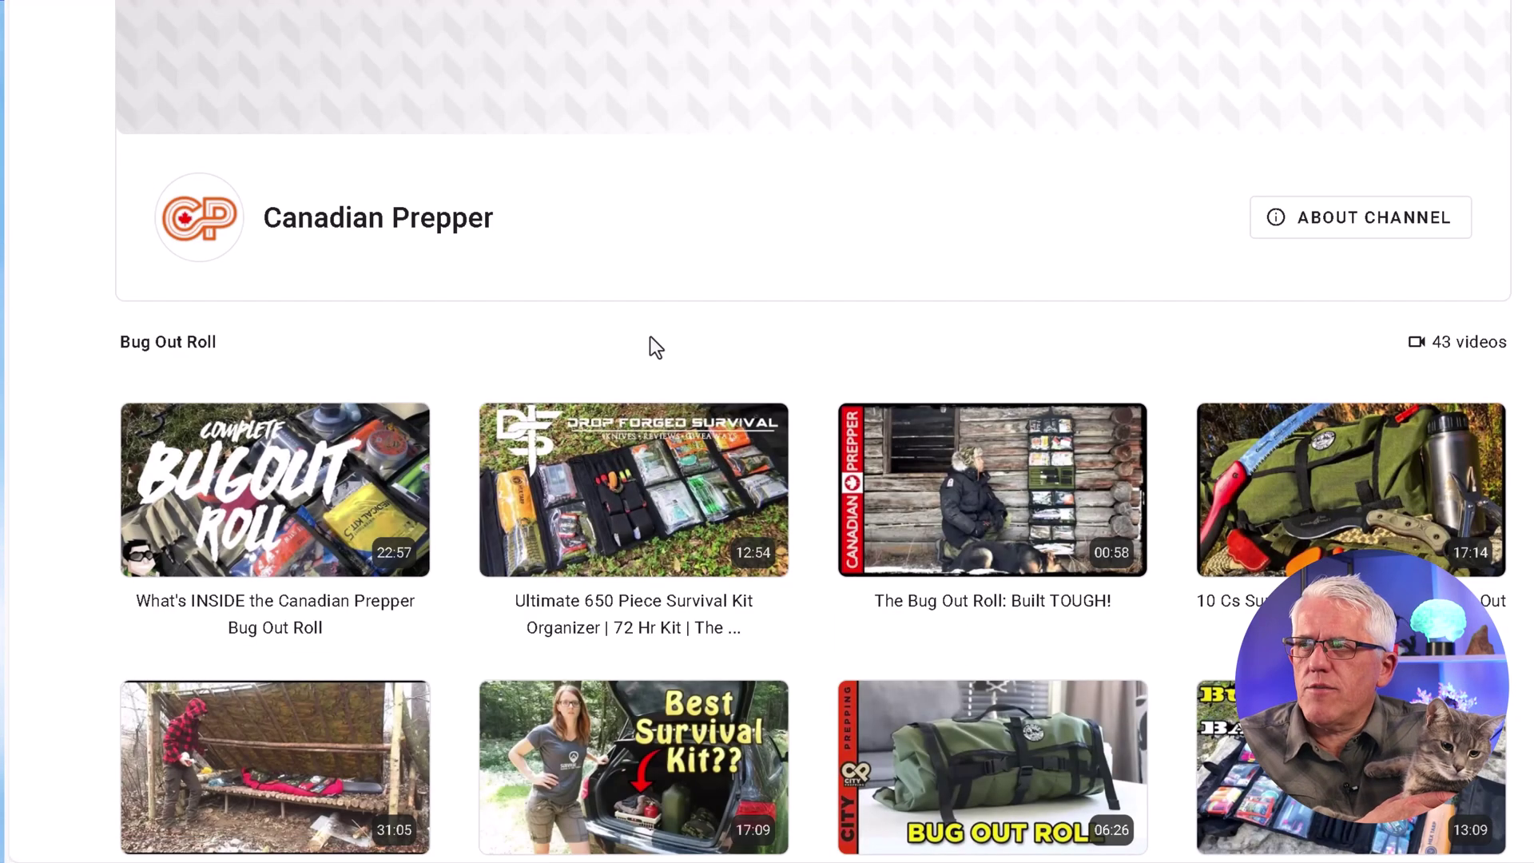
left_click(328, 521)
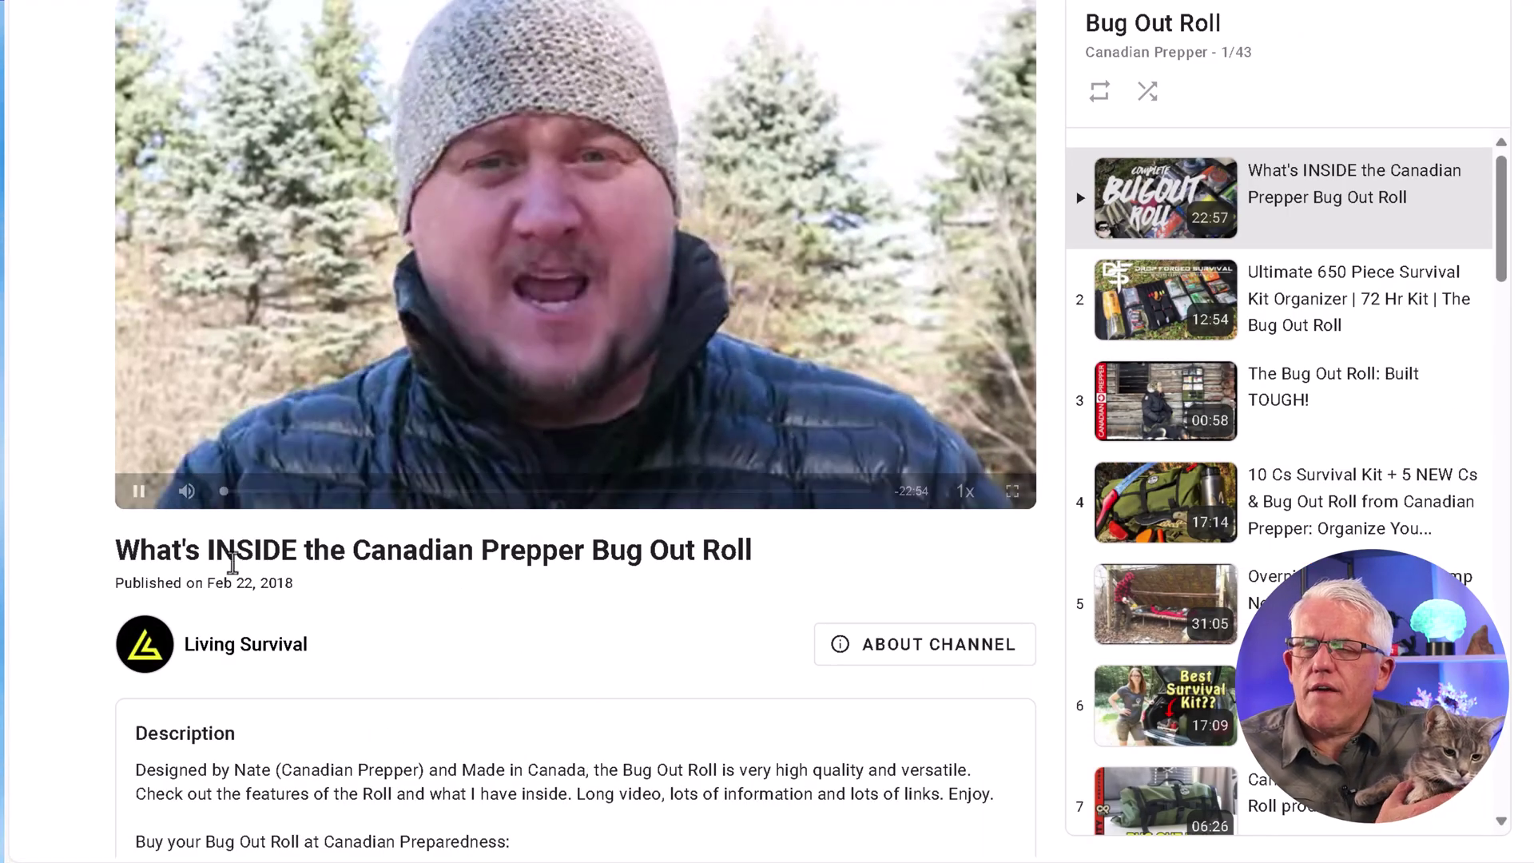
left_click(136, 490)
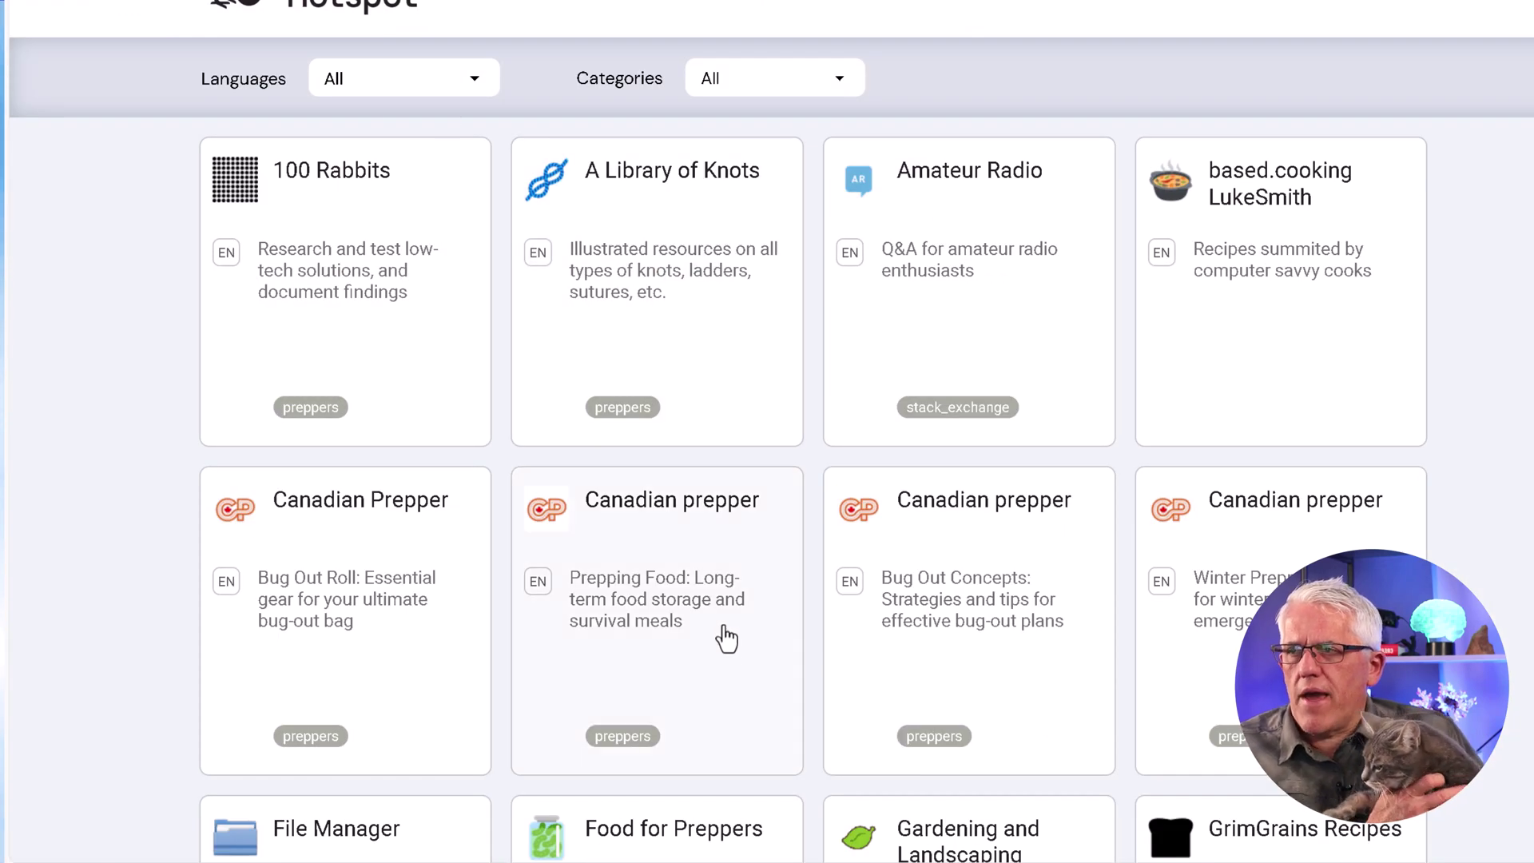
- Open the offline iFixit in English guides from the library
scroll(727, 637, "down", 5)
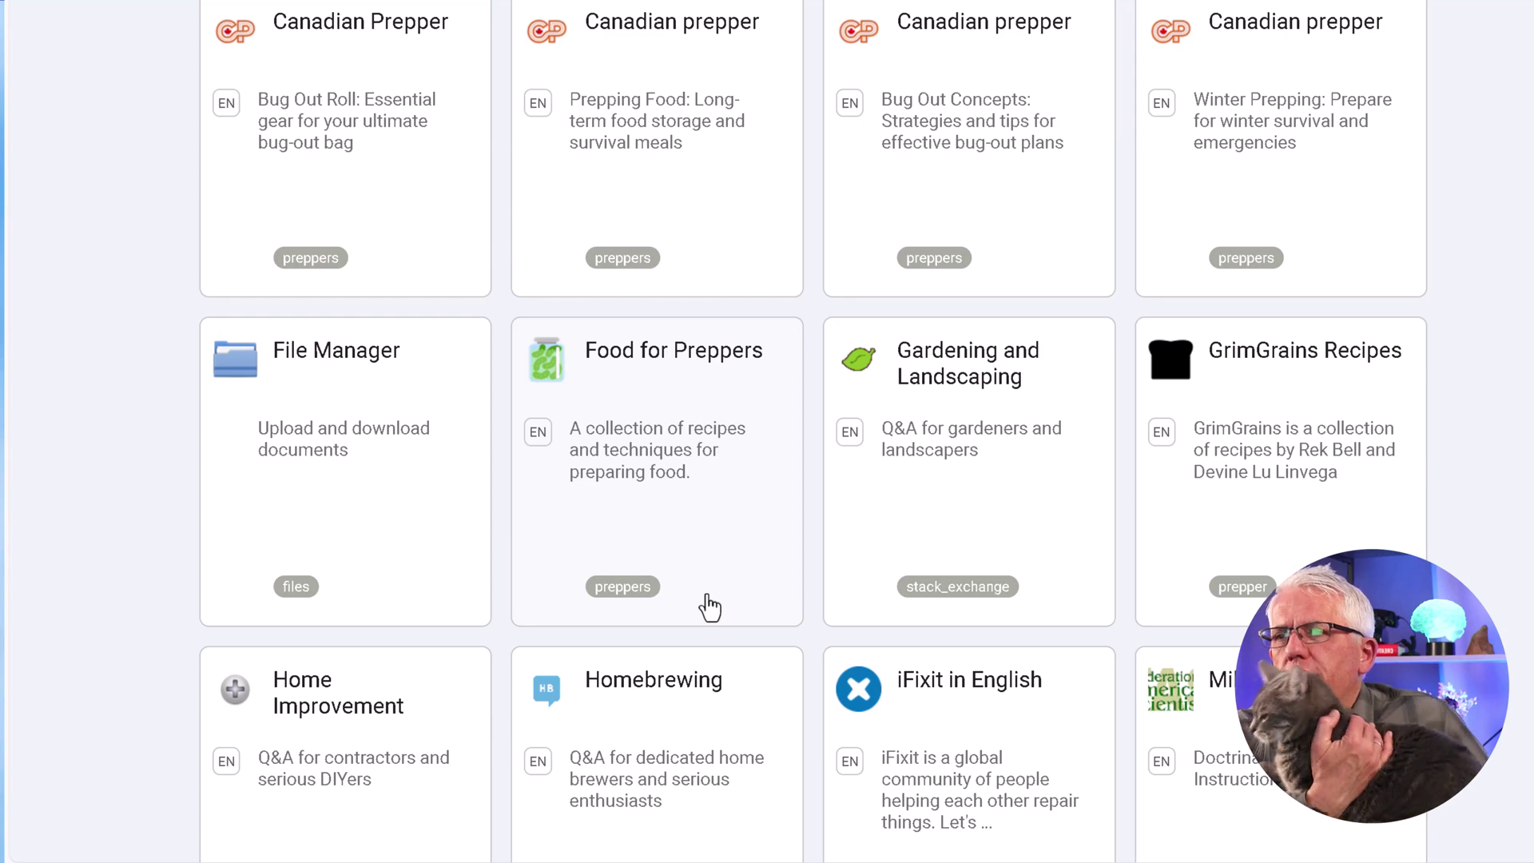
scroll(709, 608, "down", 3)
scroll(708, 603, "down", 2)
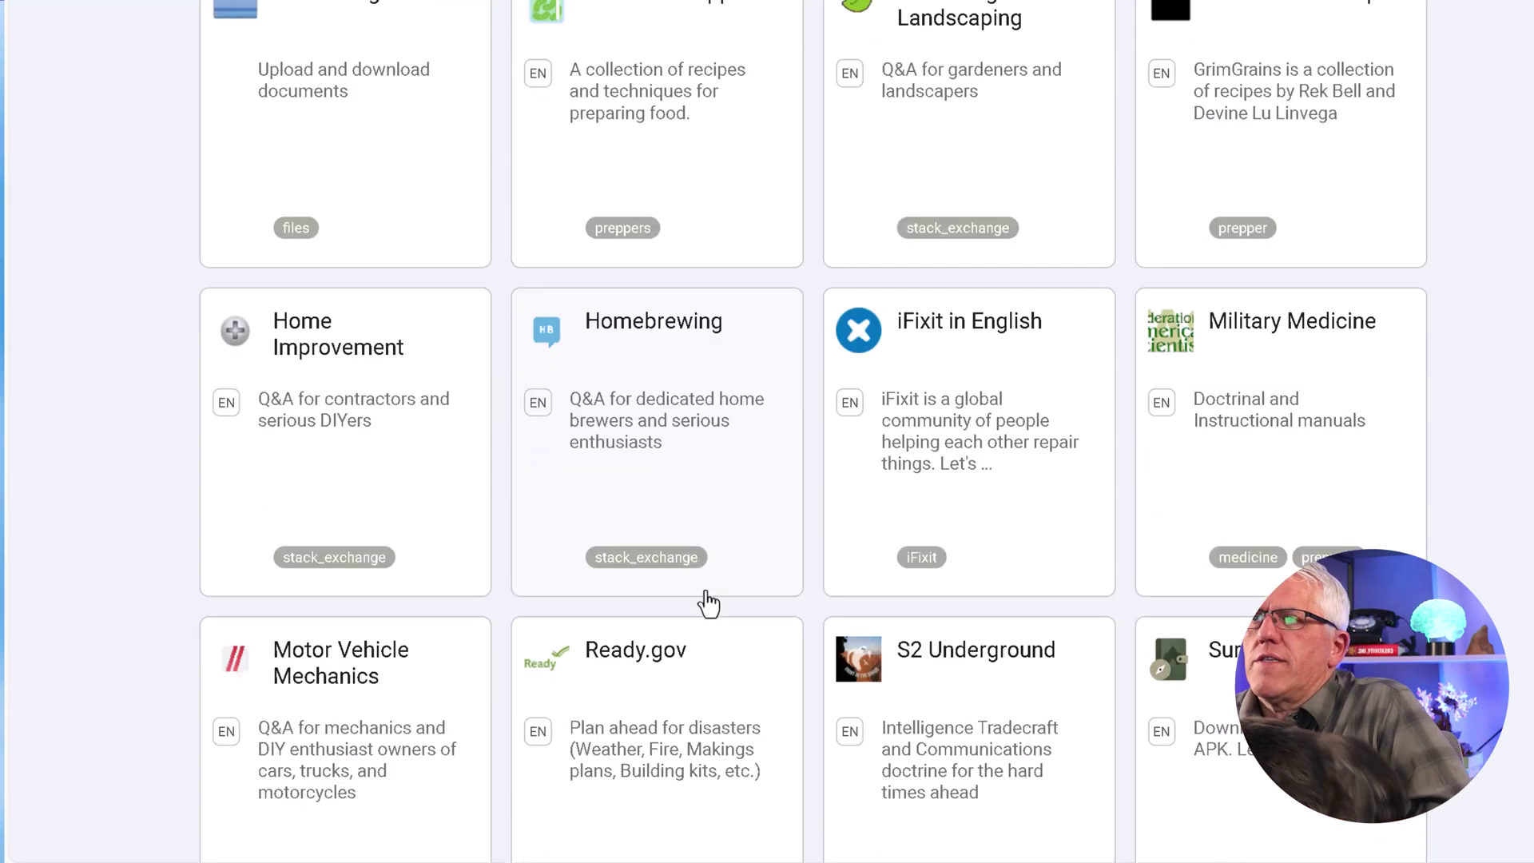
left_click(936, 419)
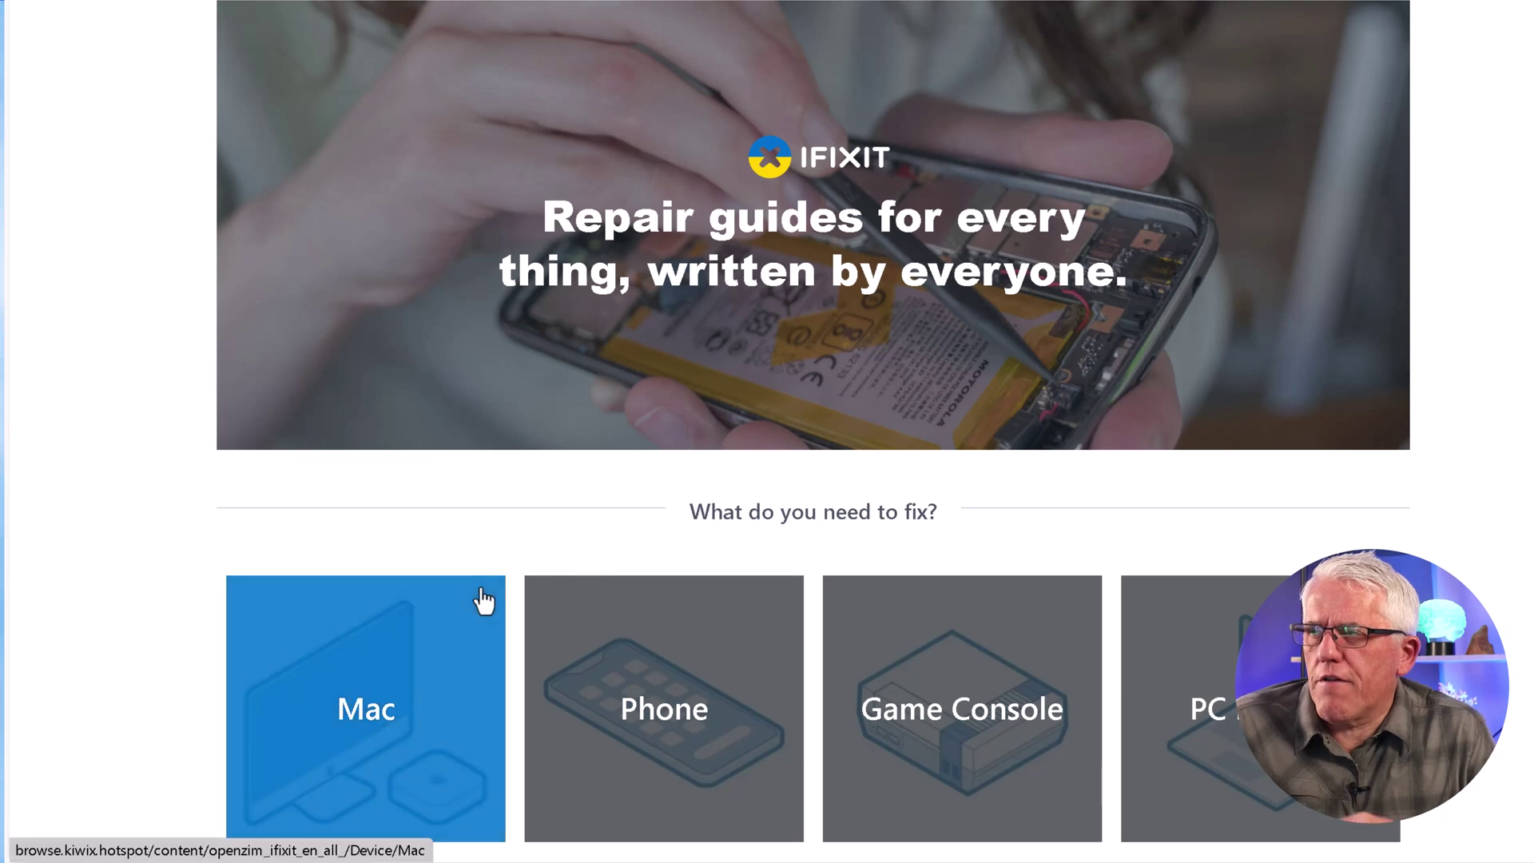
scroll(483, 598, "down", 4)
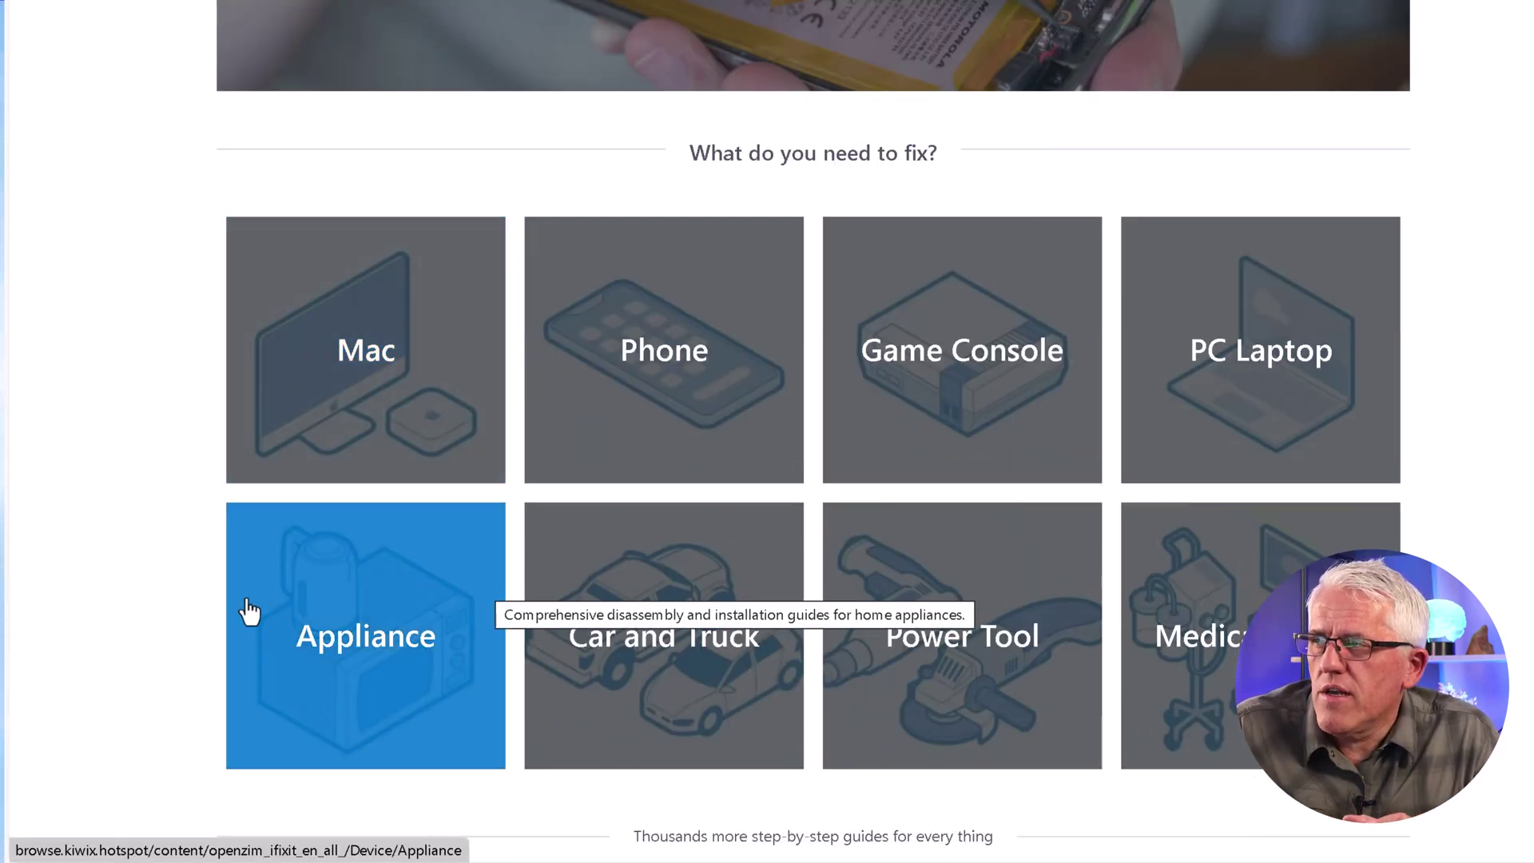
- Browse Car and Truck, then BMW, and open the 1997-2003 BMW 5 Series guides
left_click(696, 635)
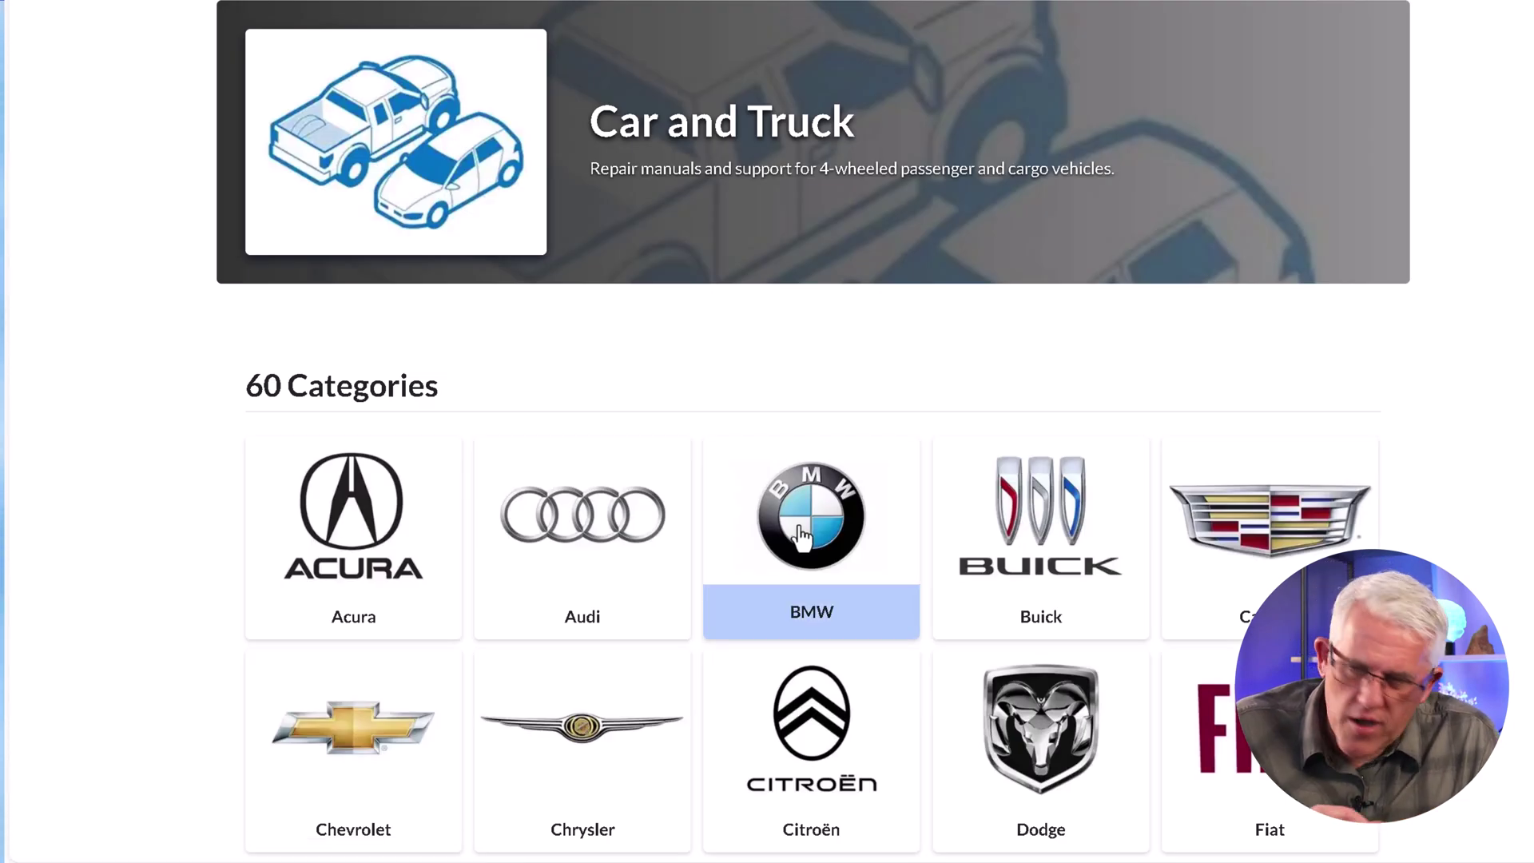
left_click(828, 609)
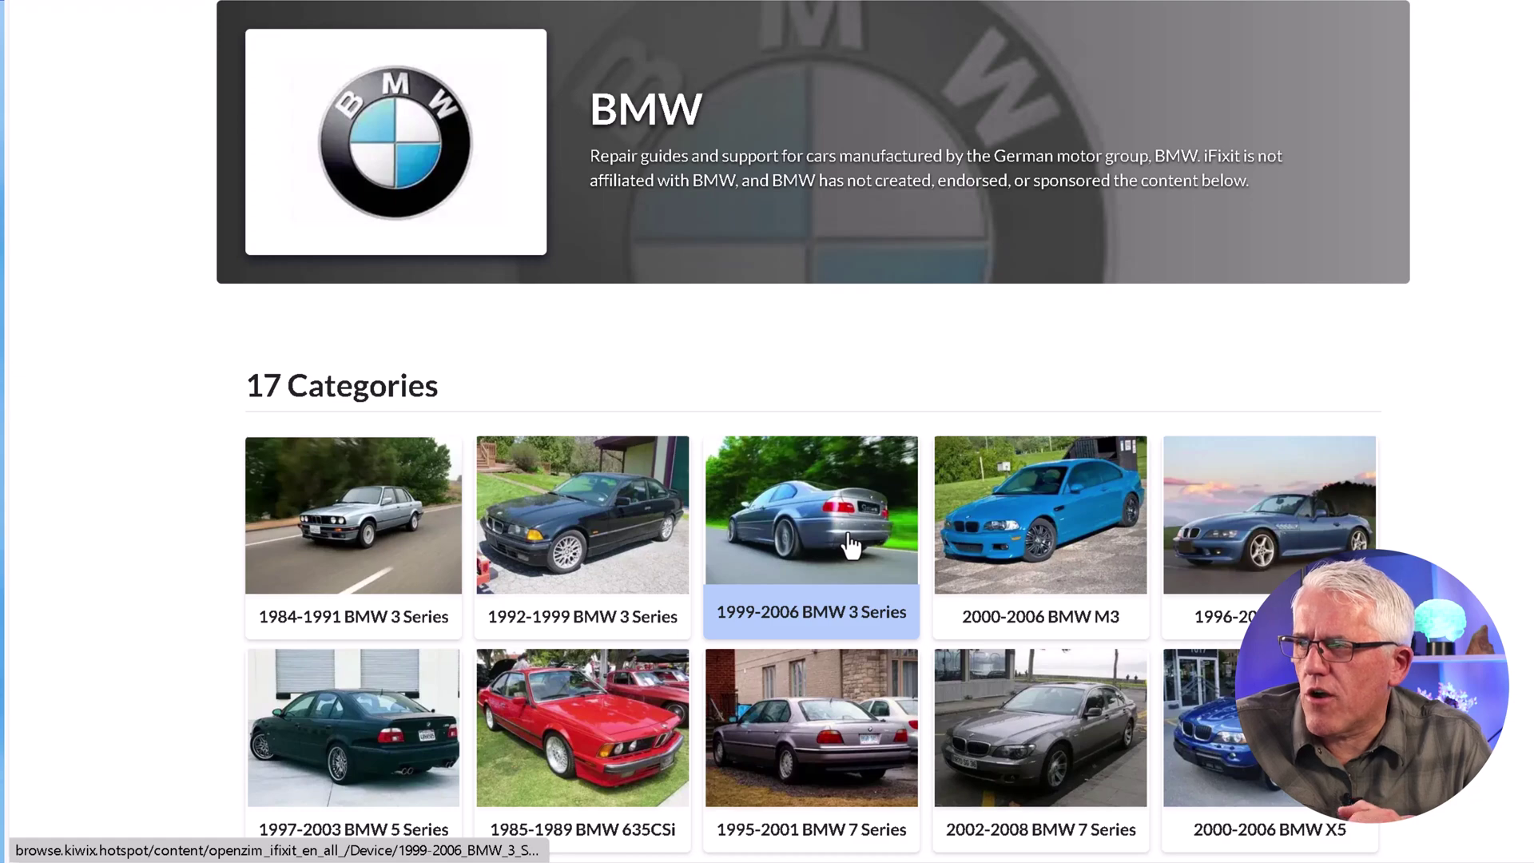
scroll(849, 545, "down", 2)
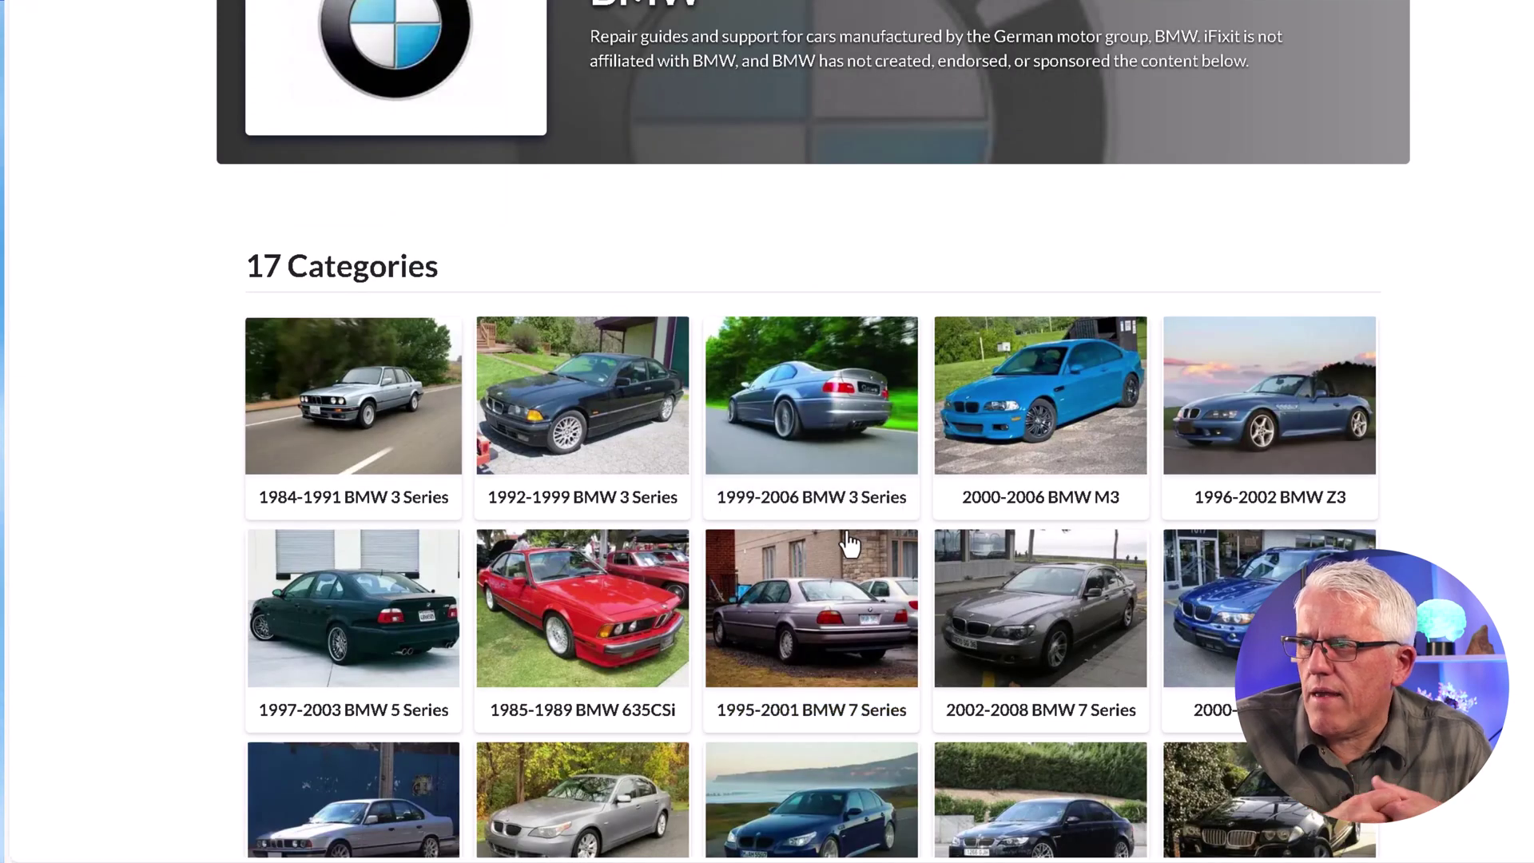
left_click(413, 651)
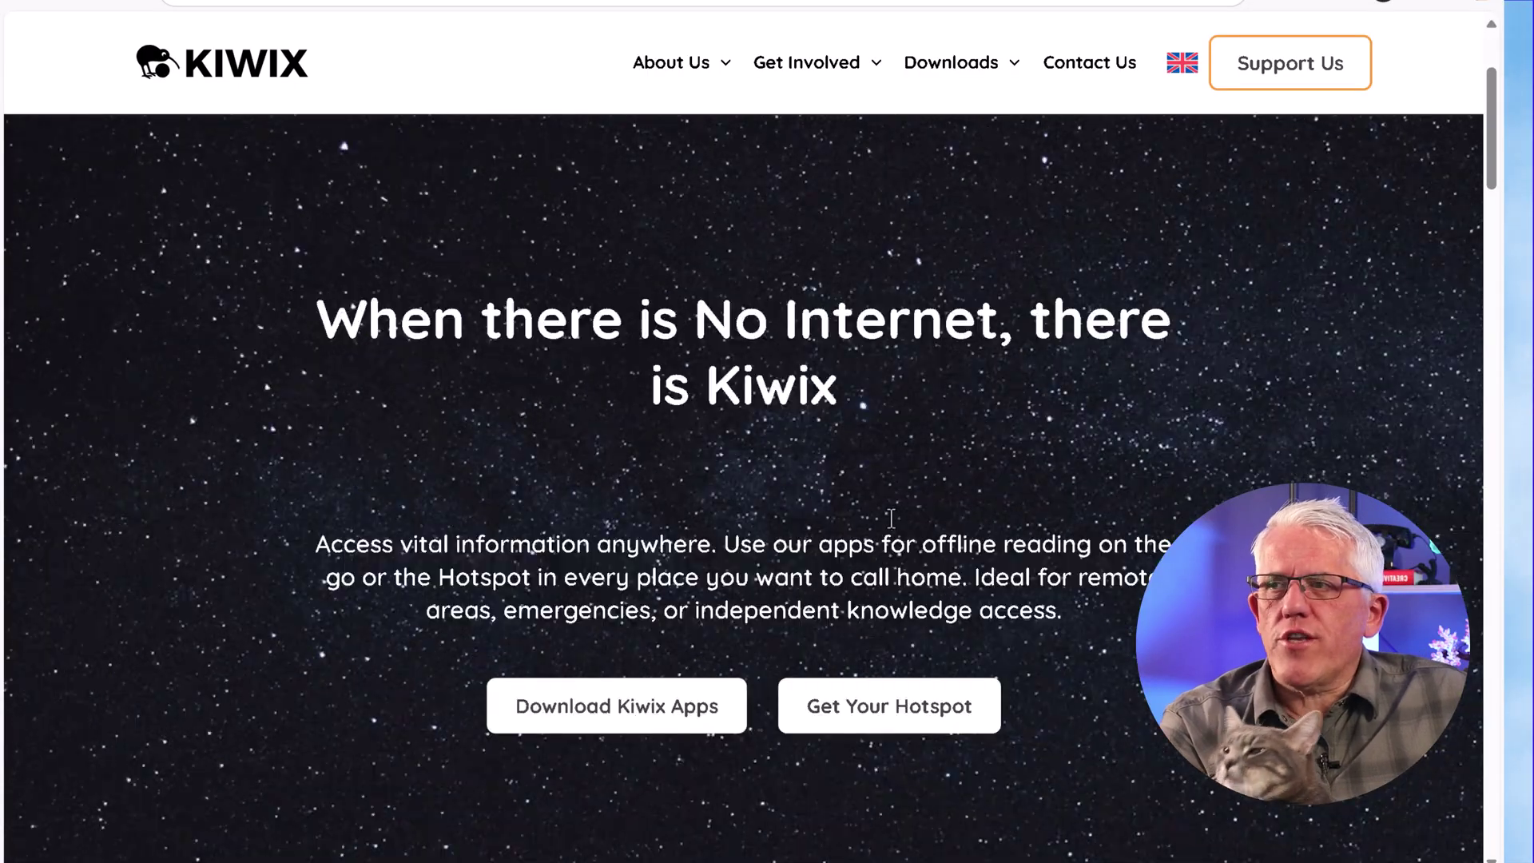
- Scroll down the 1997-2003 BMW 5 Series guides page
scroll(890, 519, "down", 1)
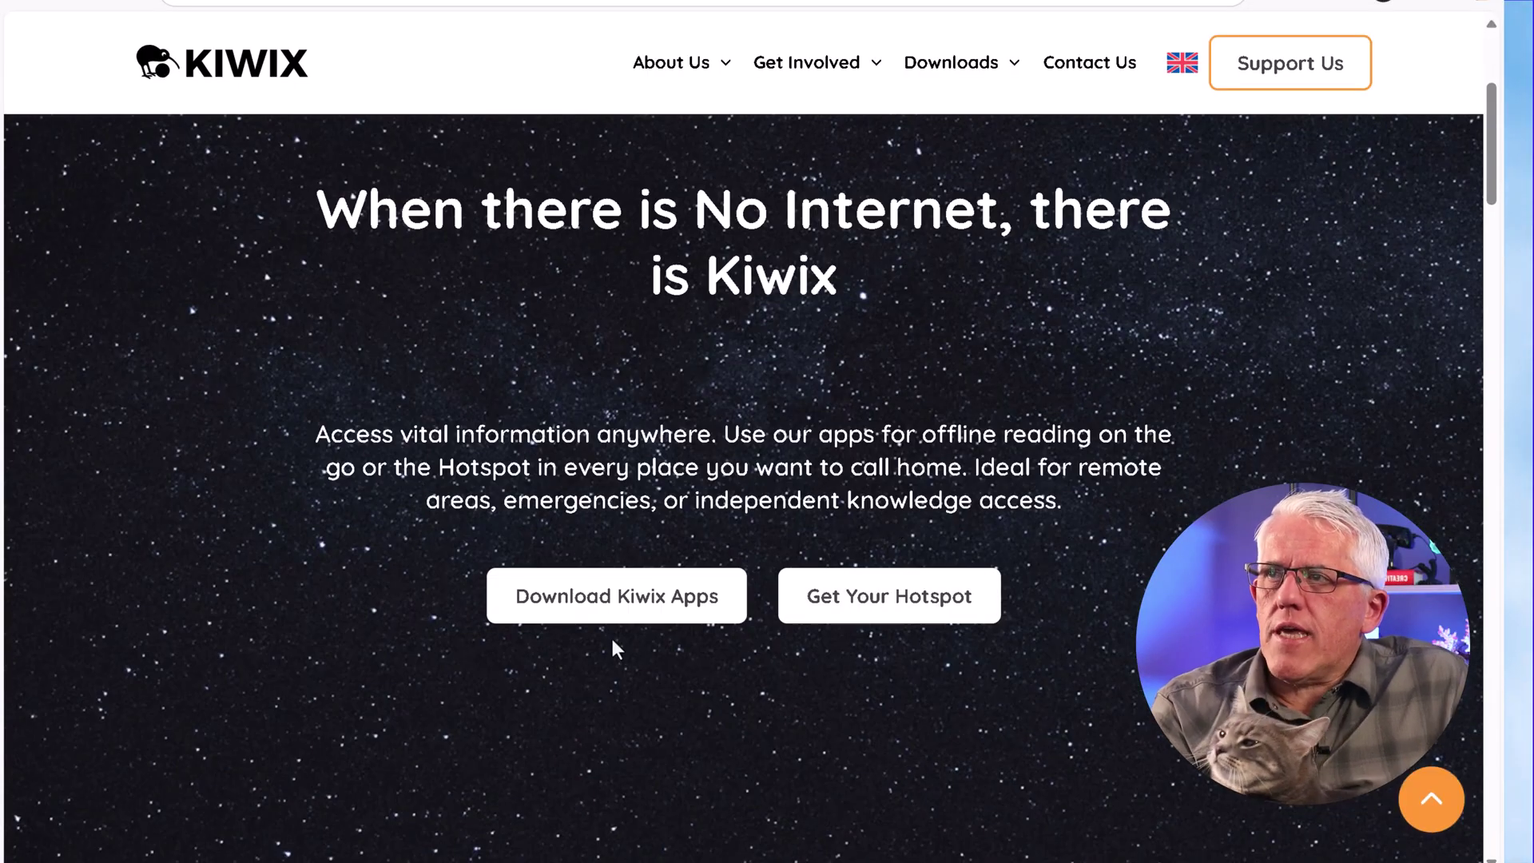
left_click(825, 615)
scroll(484, 579, "down", 1)
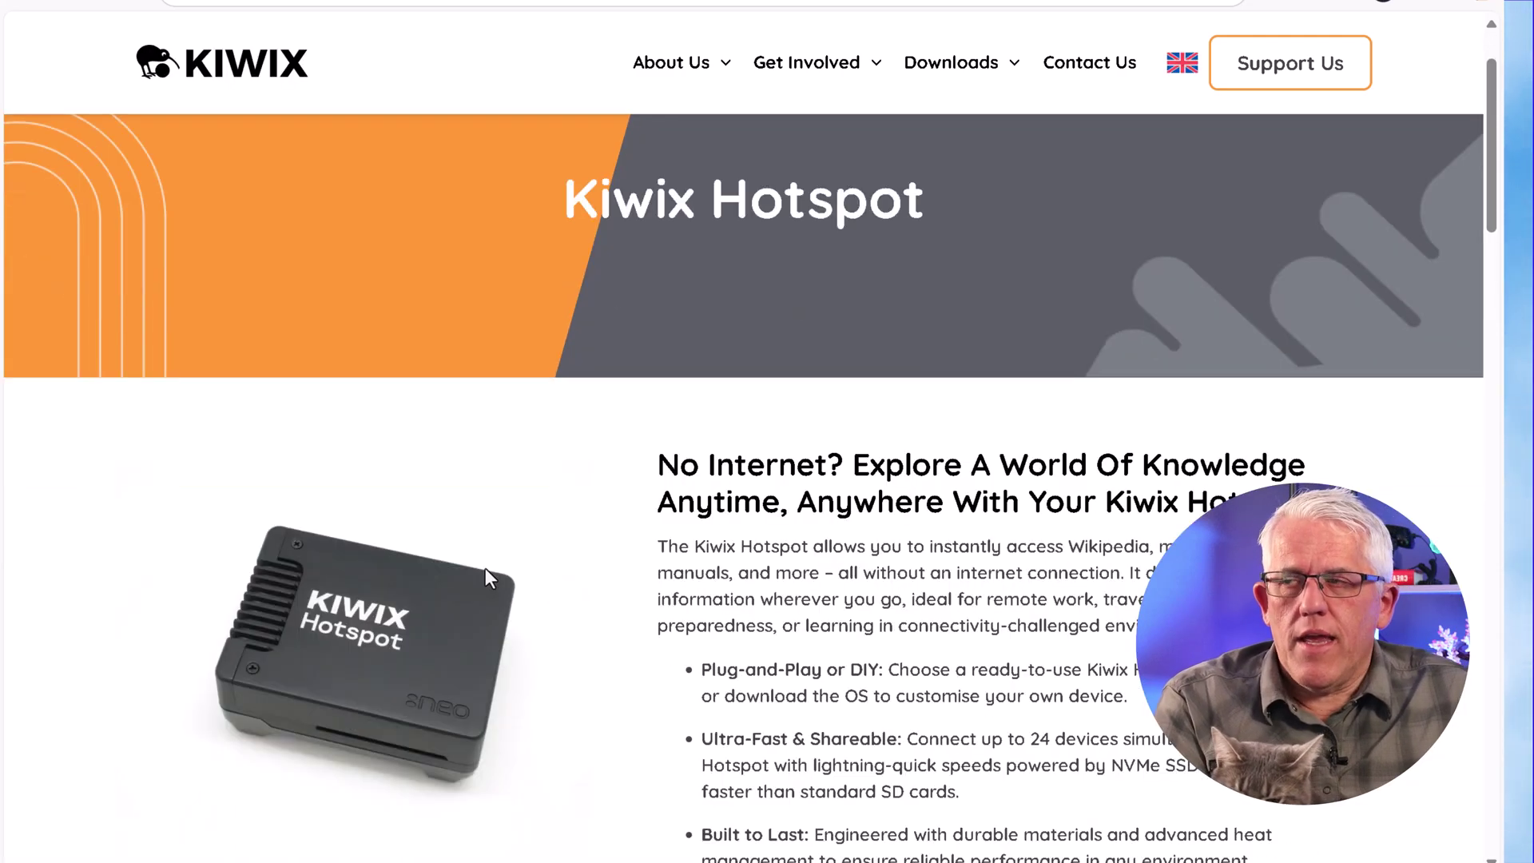
scroll(574, 575, "down", 2)
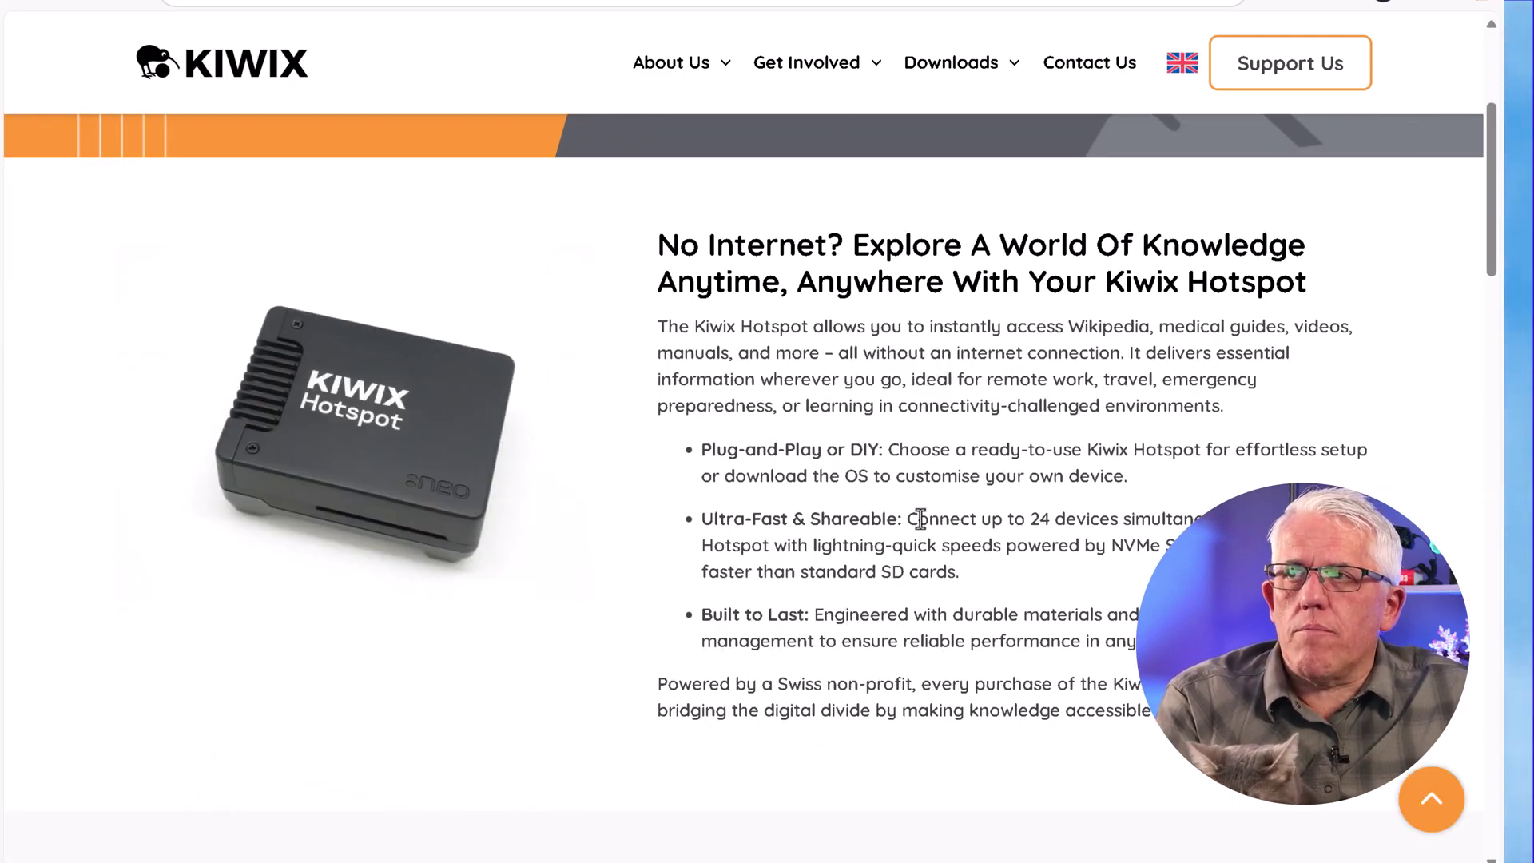
scroll(920, 520, "down", 6)
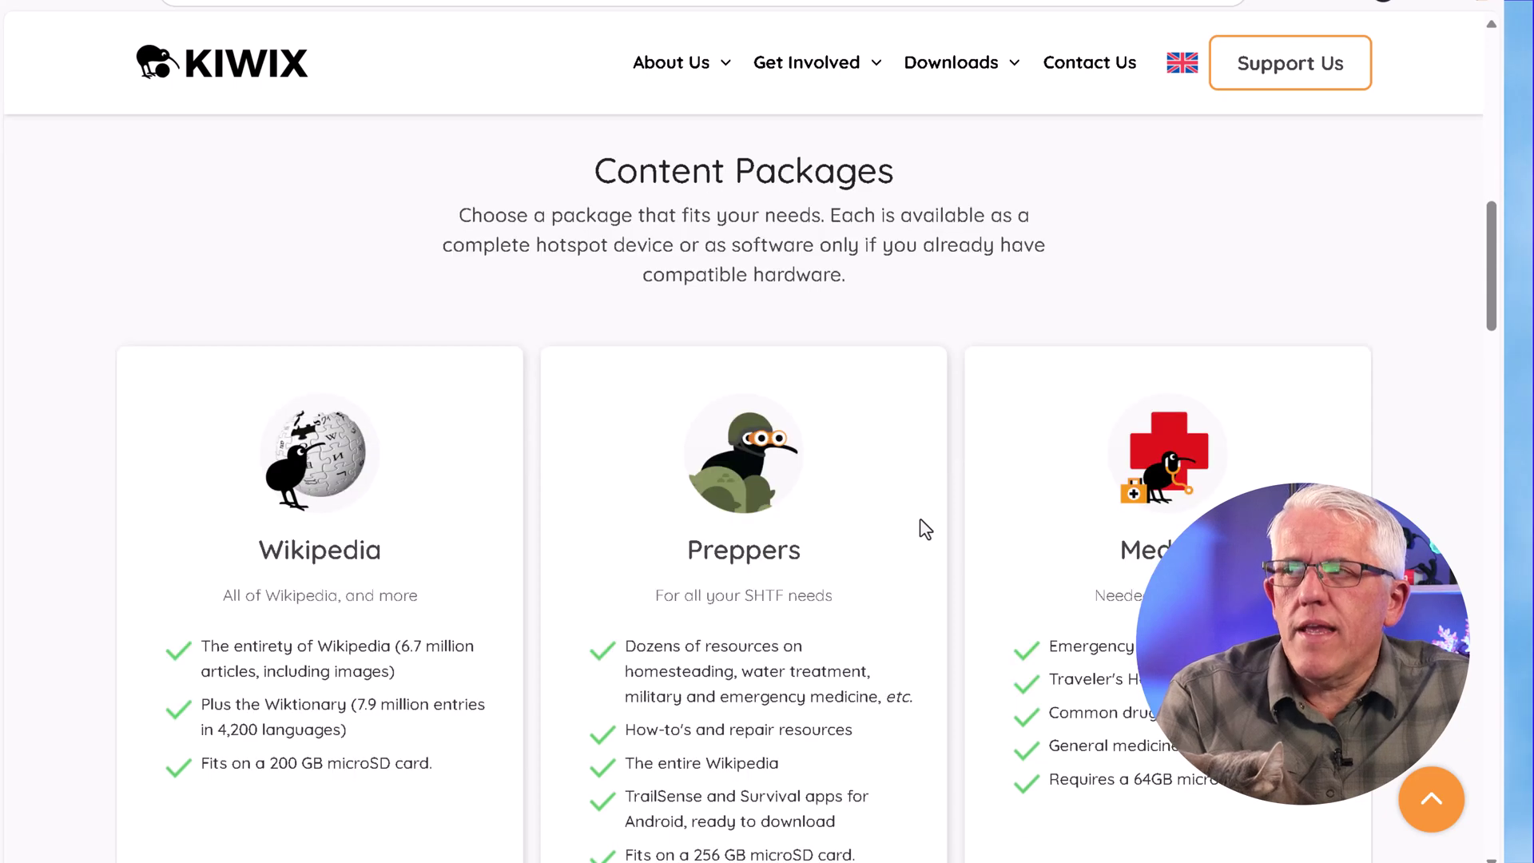
scroll(925, 528, "down", 1)
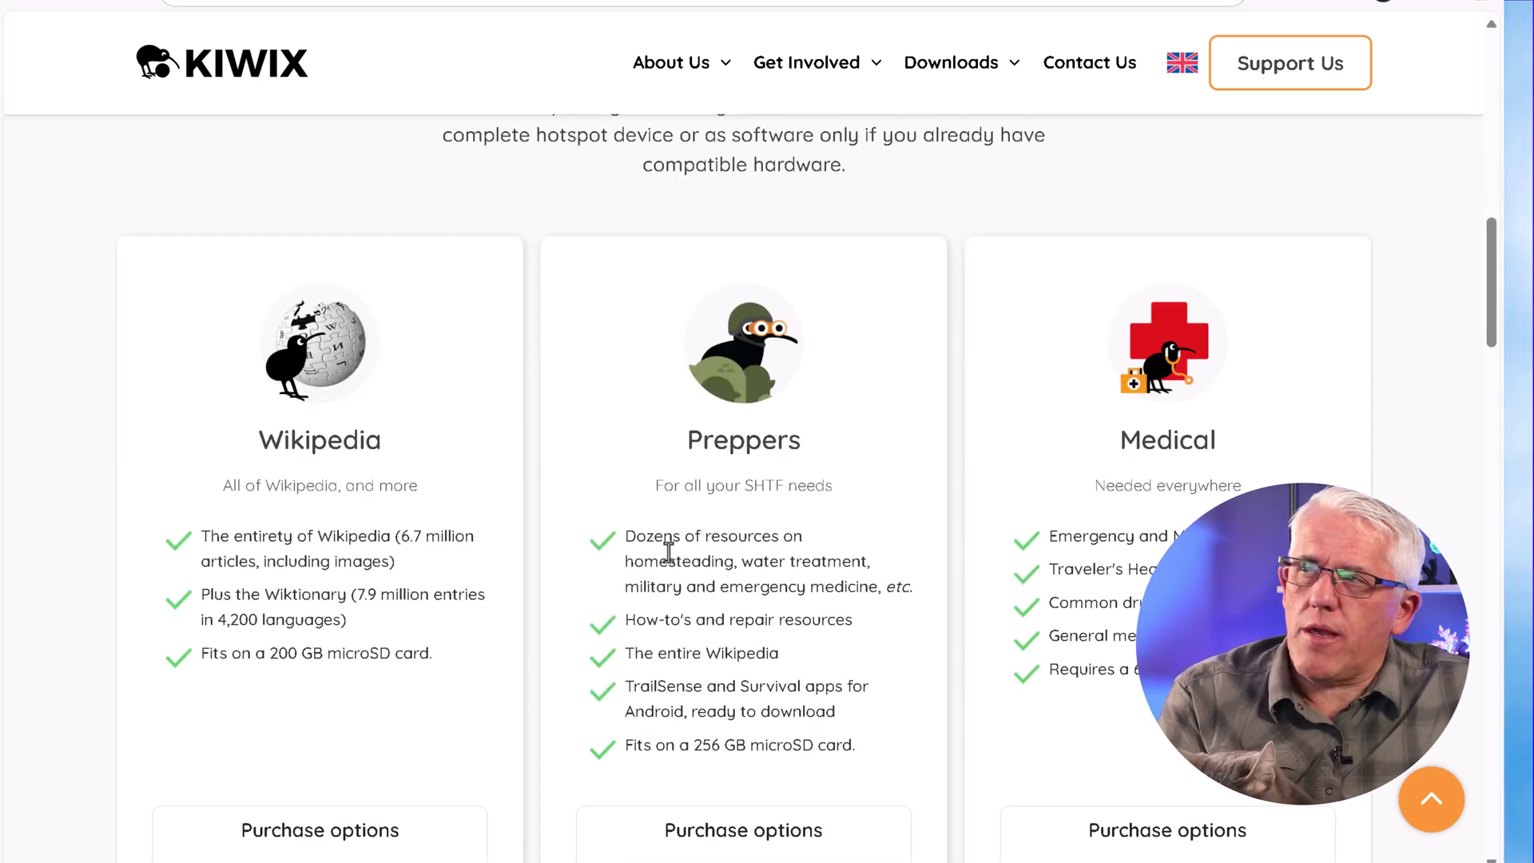
scroll(998, 660, "down", 6)
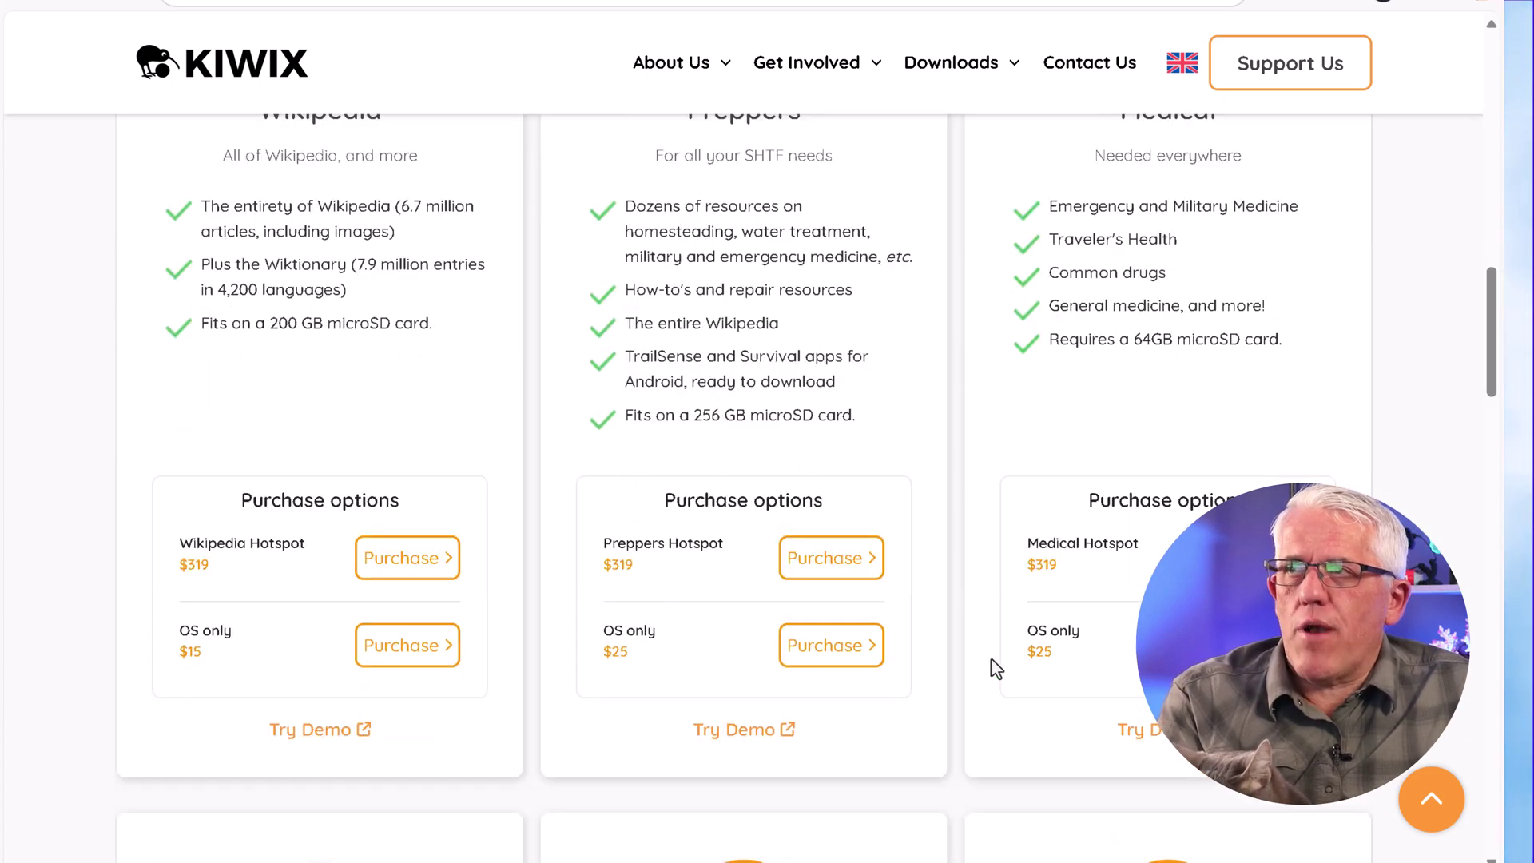
scroll(990, 659, "down", 1)
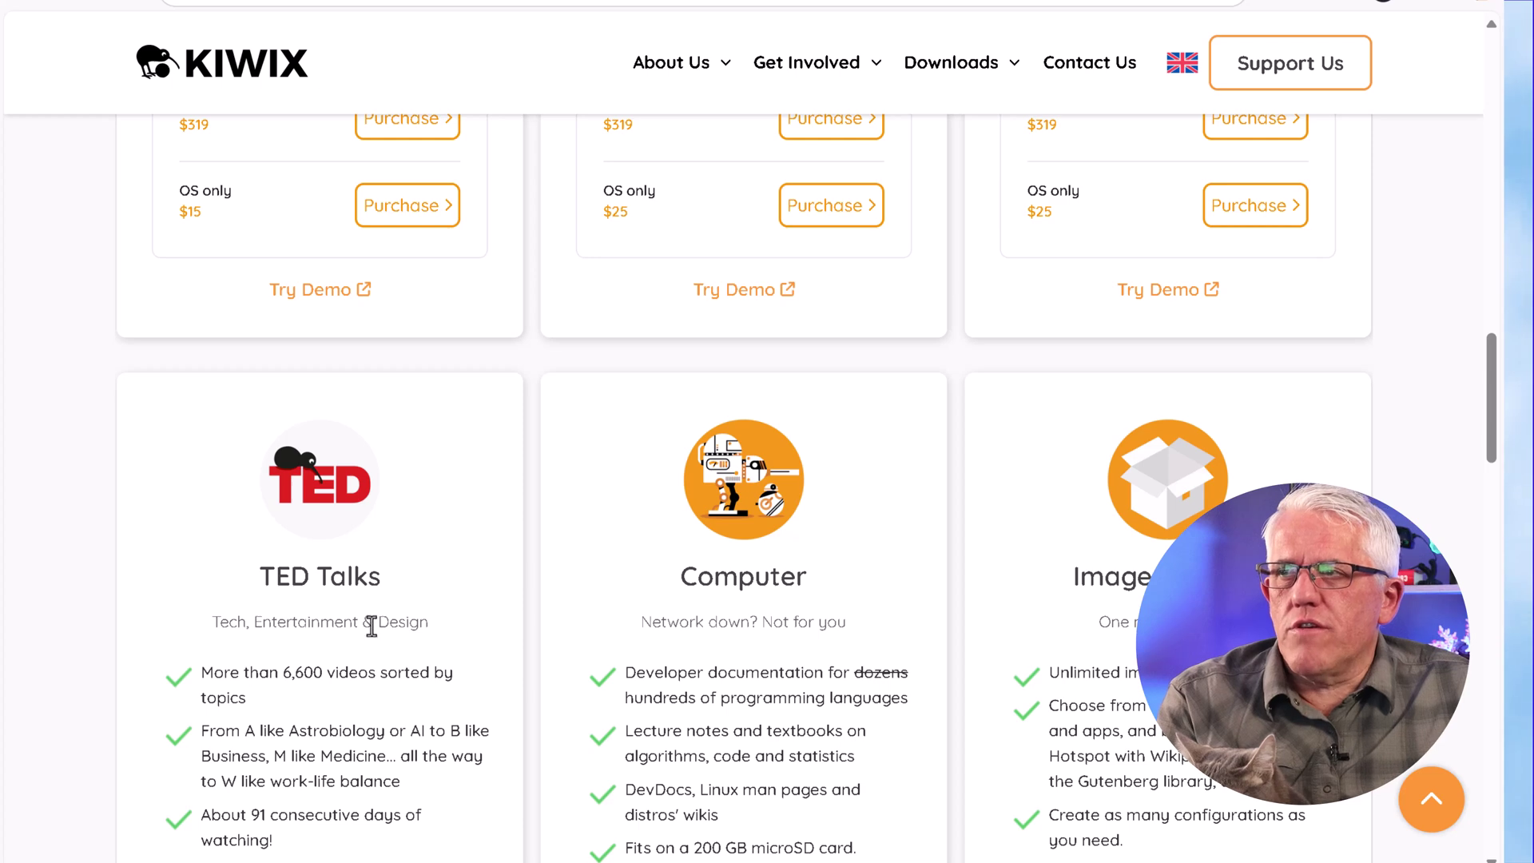
scroll(837, 616, "down", 1)
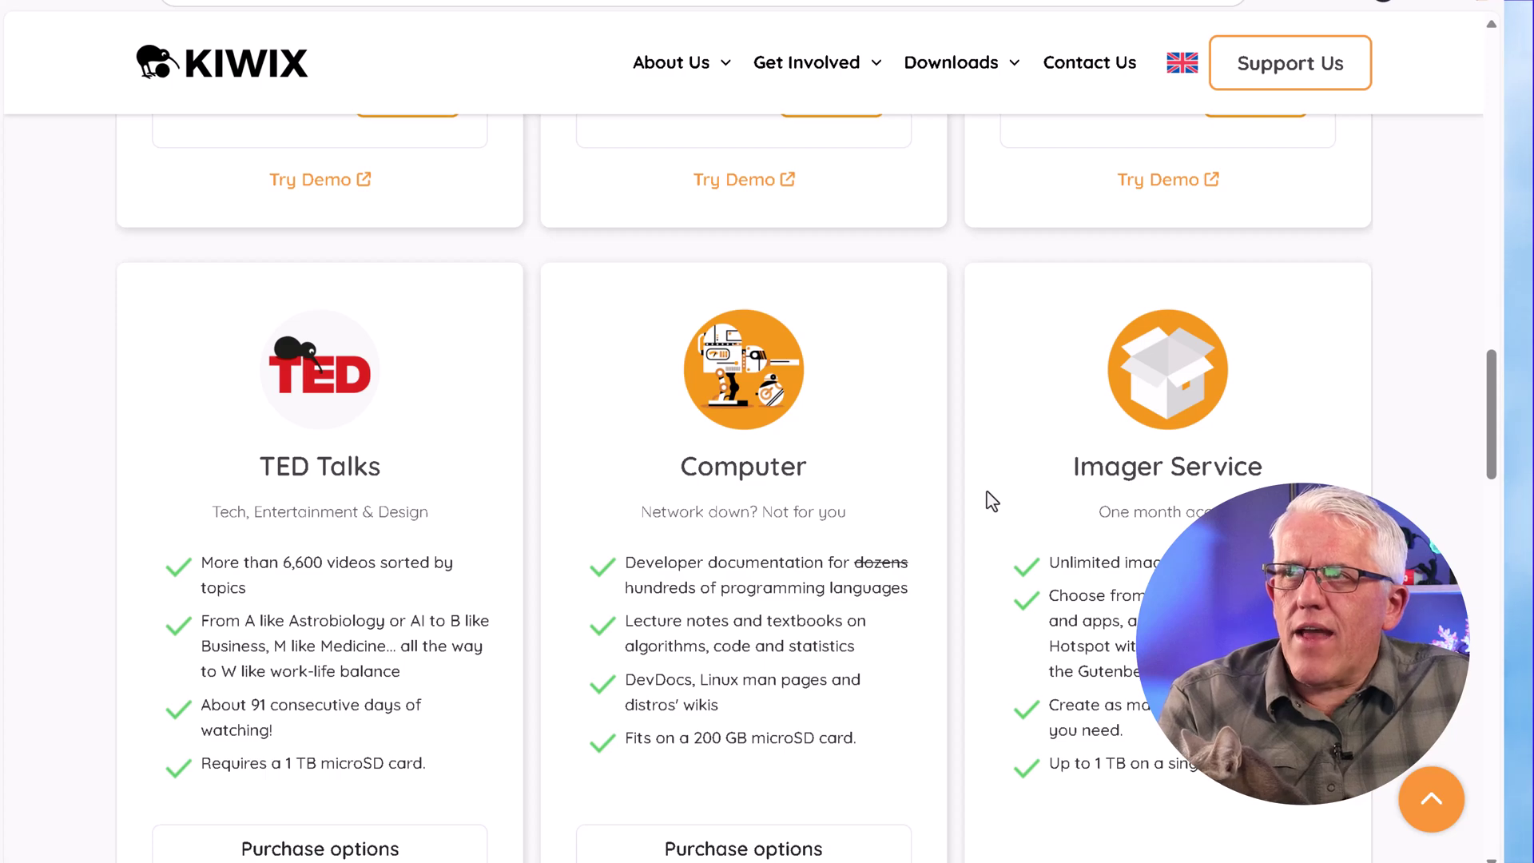
scroll(991, 501, "down", 4)
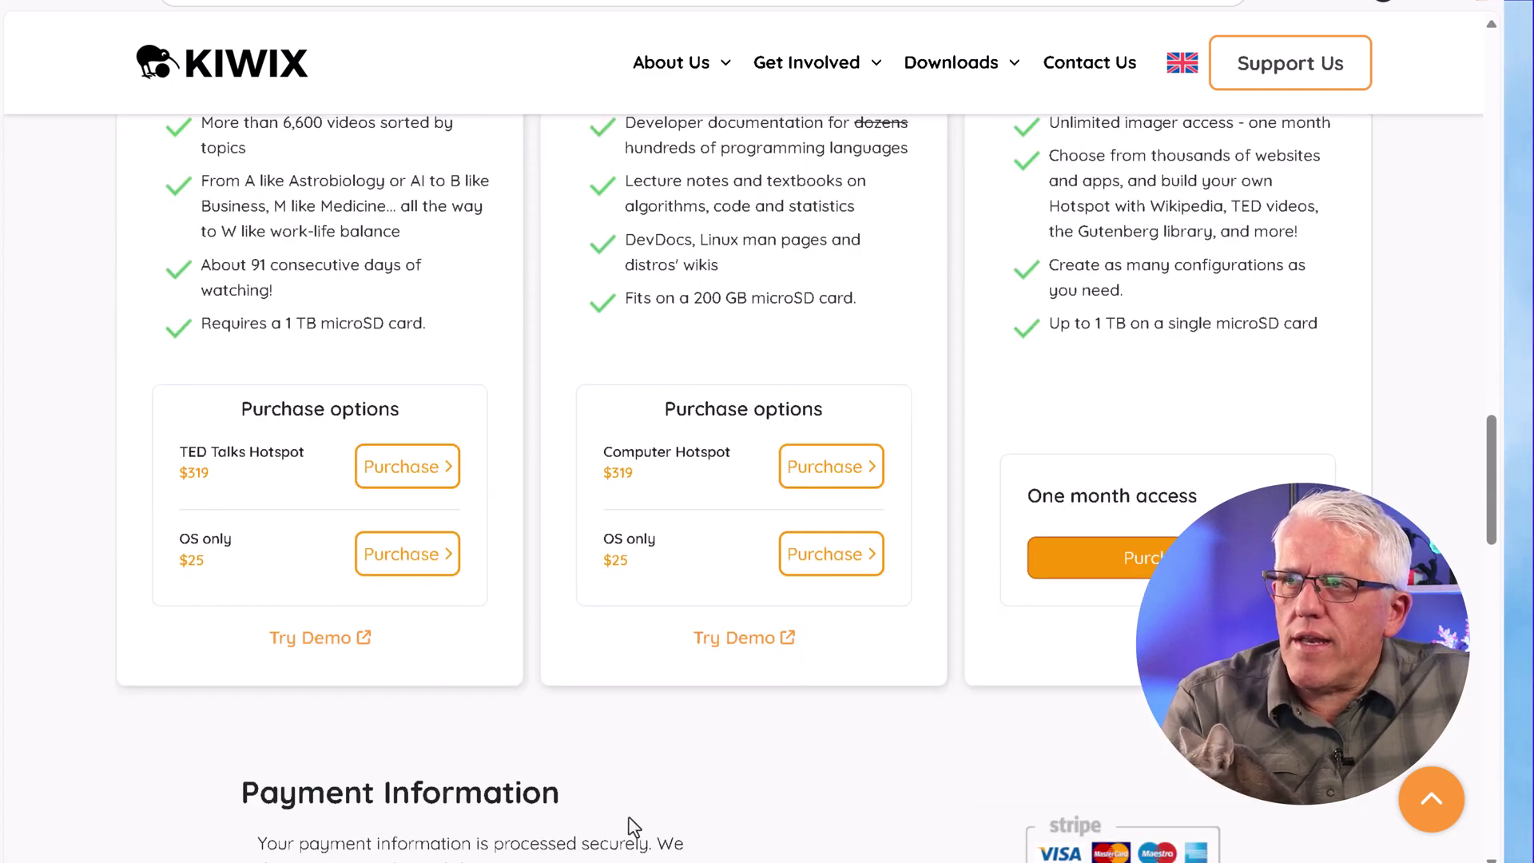
scroll(647, 725, "down", 2)
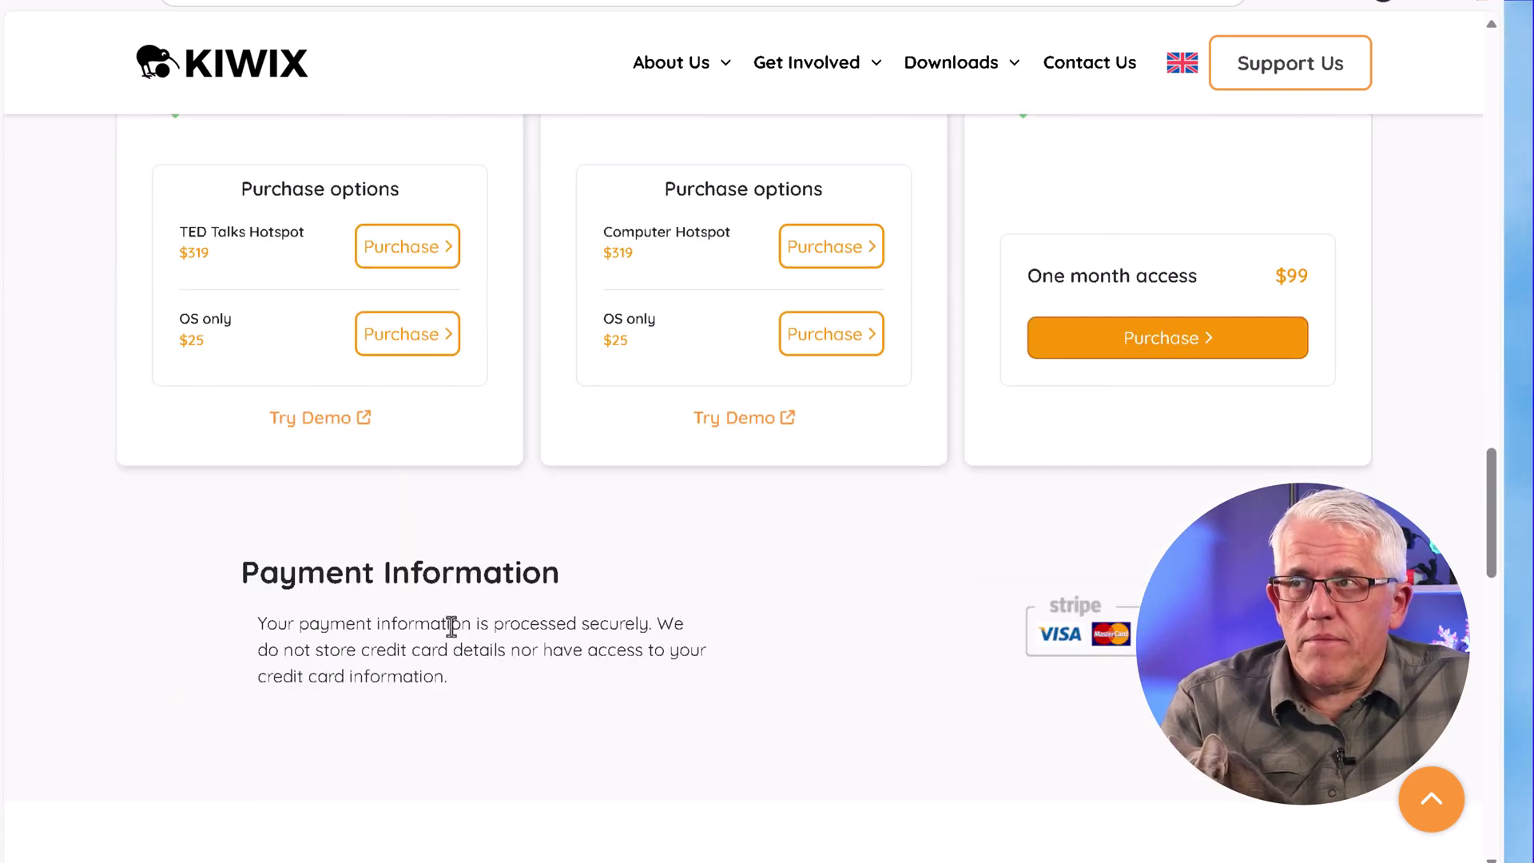
scroll(768, 688, "up", 12)
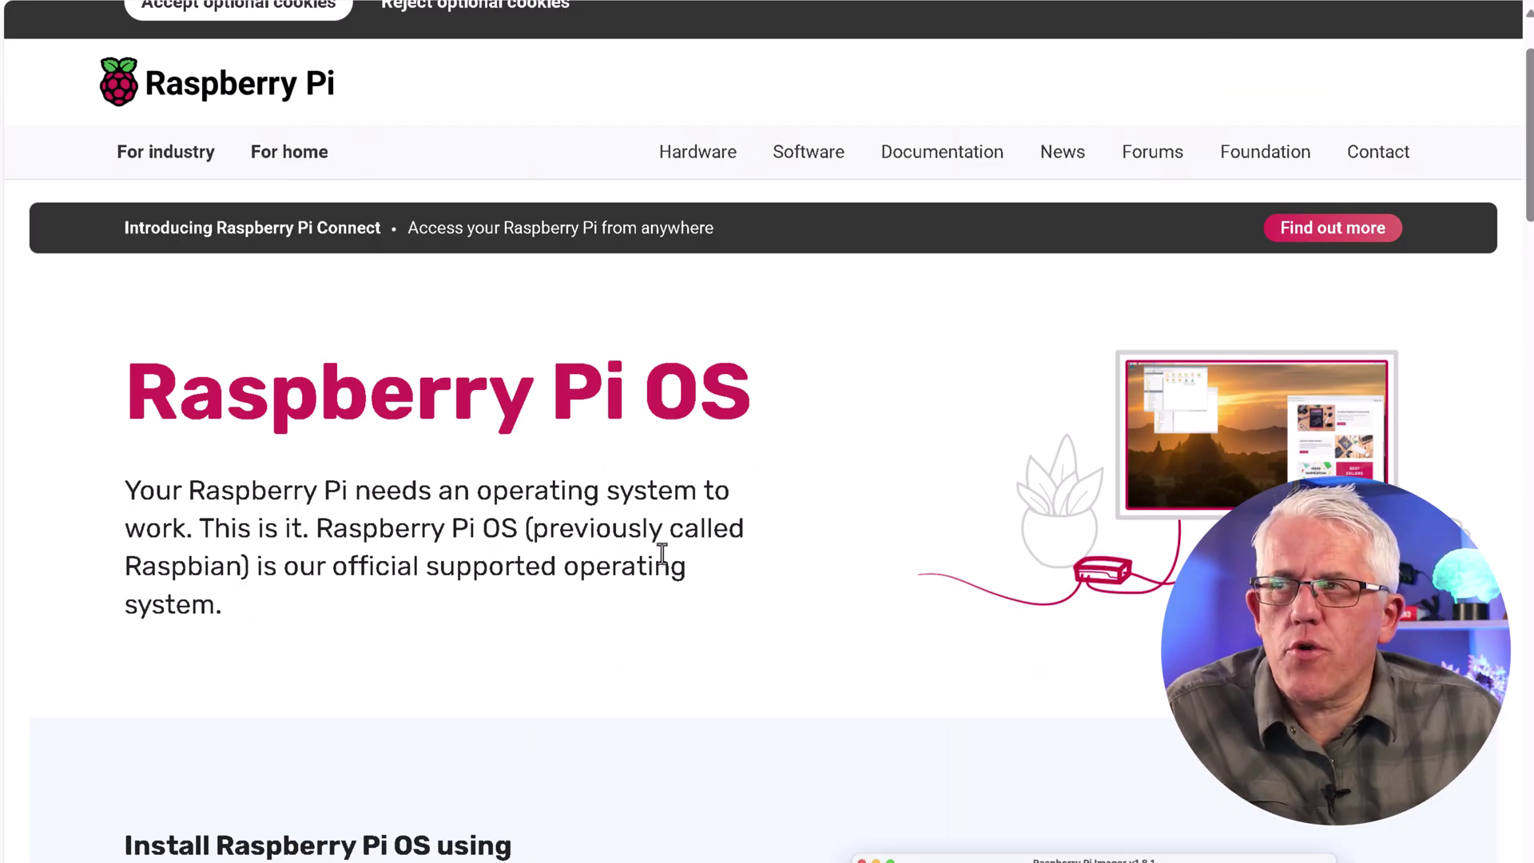
- Download Raspberry Pi Imager for Windows (imager_1.8.5.exe) and launch it
scroll(548, 603, "down", 7)
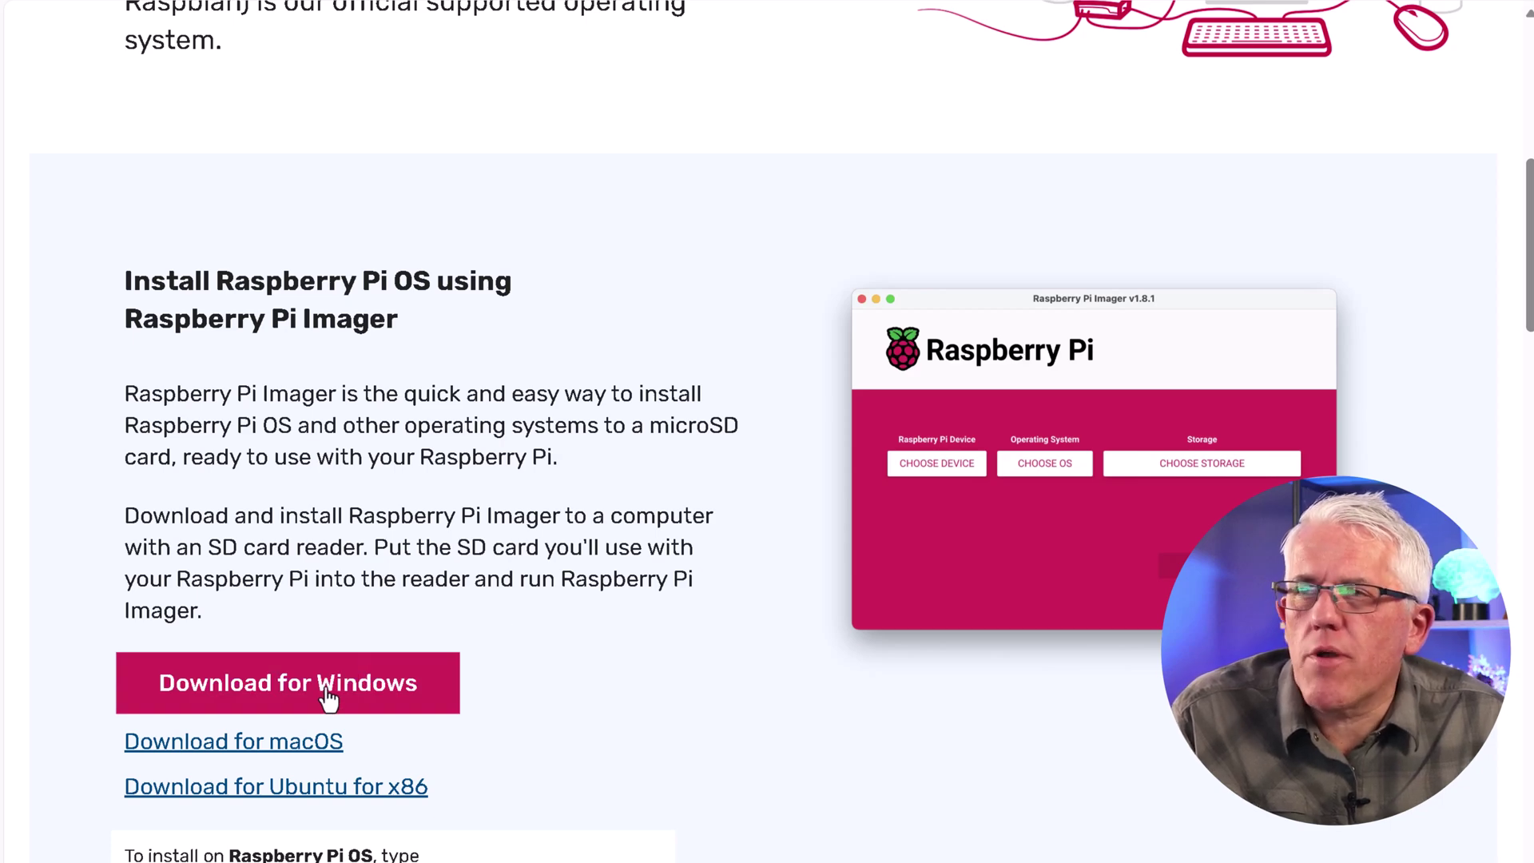
left_click(327, 691)
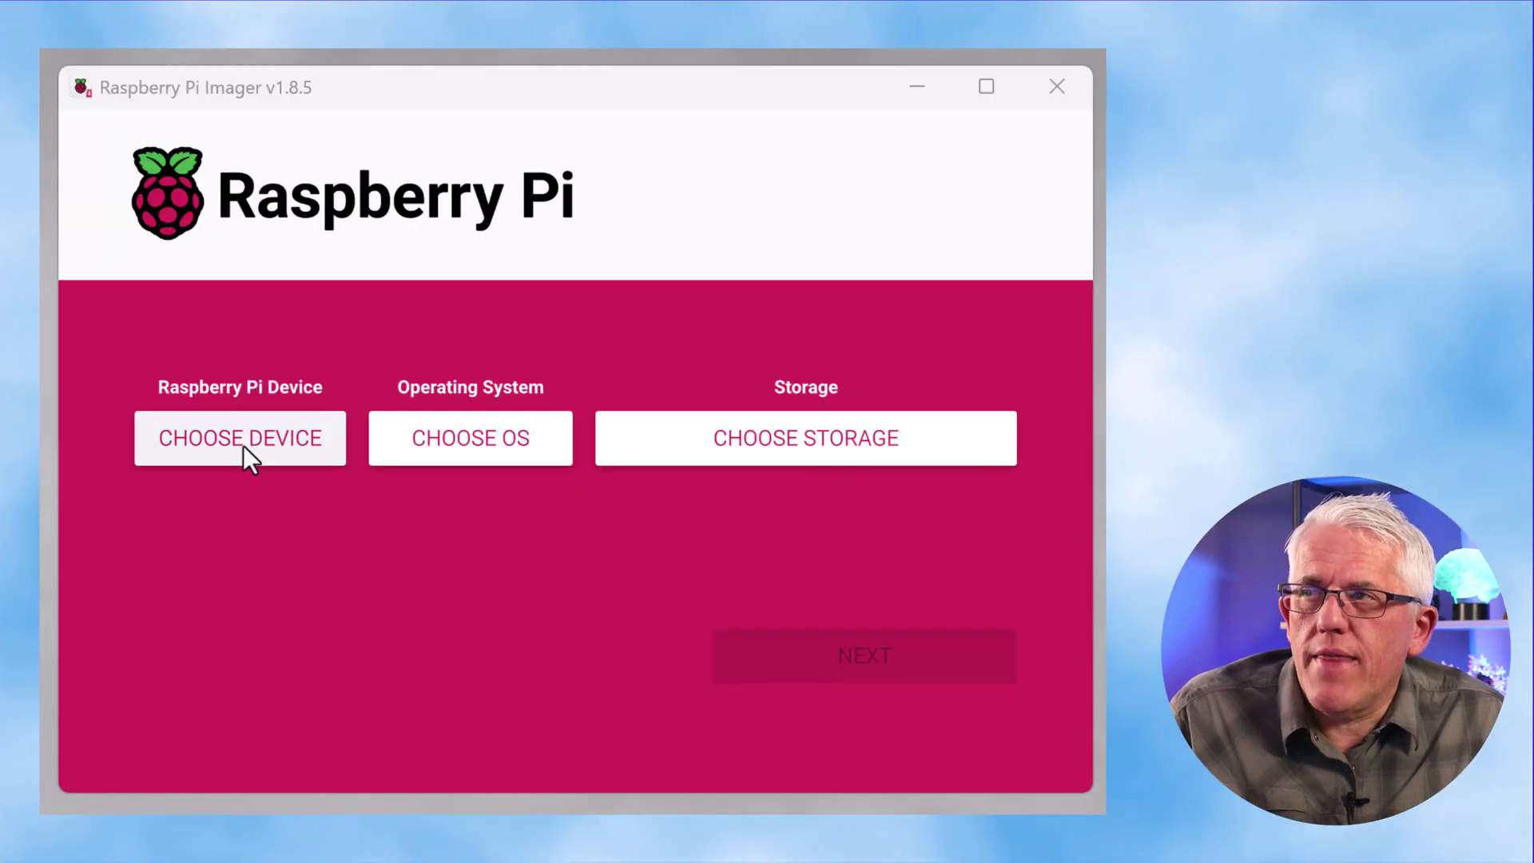
left_click(243, 445)
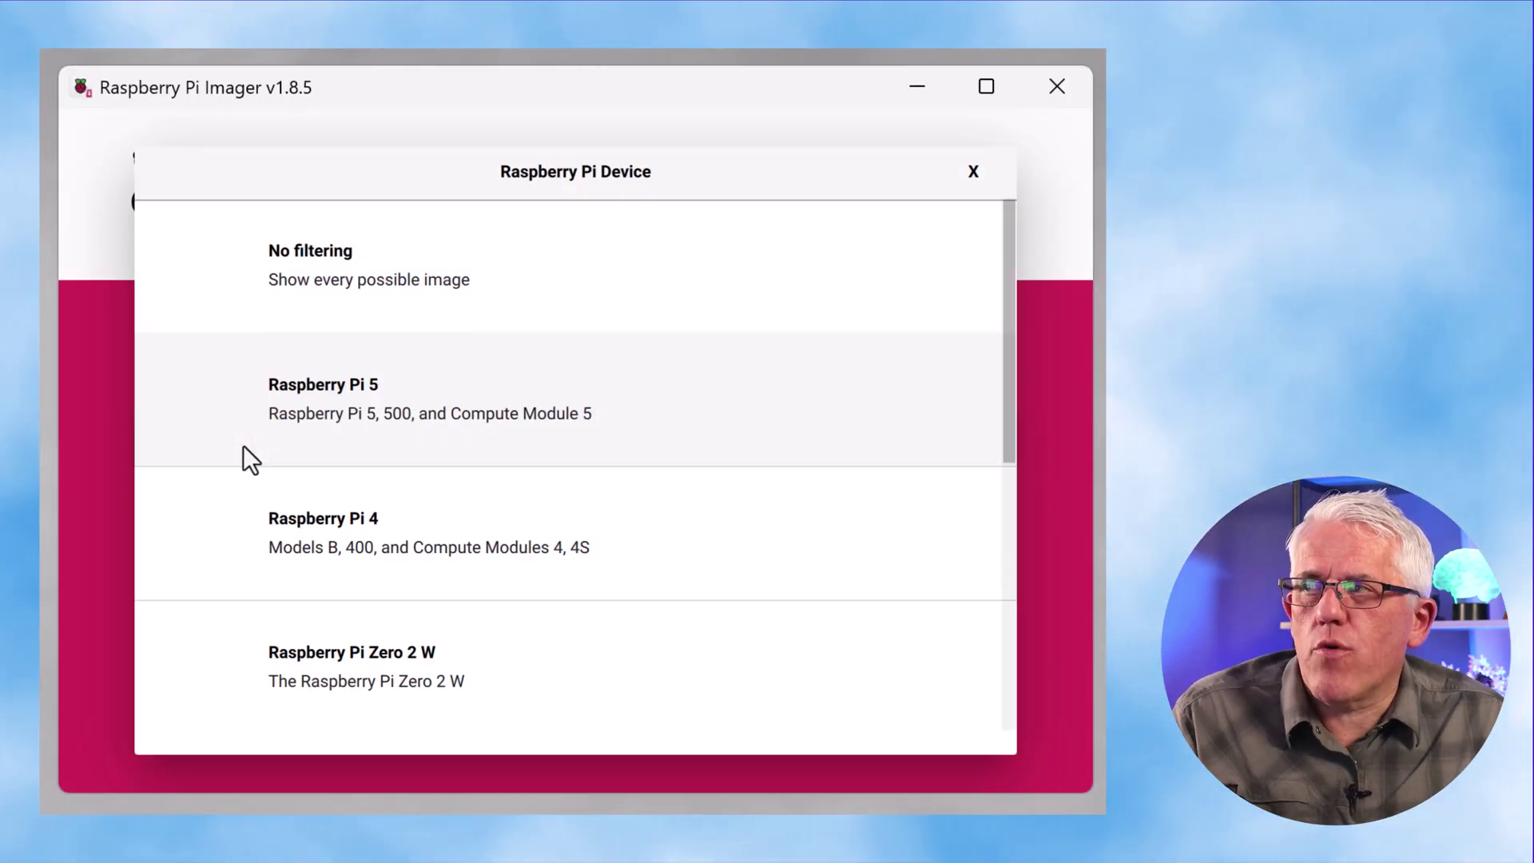
- Select Raspberry Pi 4 and the custom preppers_2025-05_681b8a8c1e.img as the OS
left_click(339, 527)
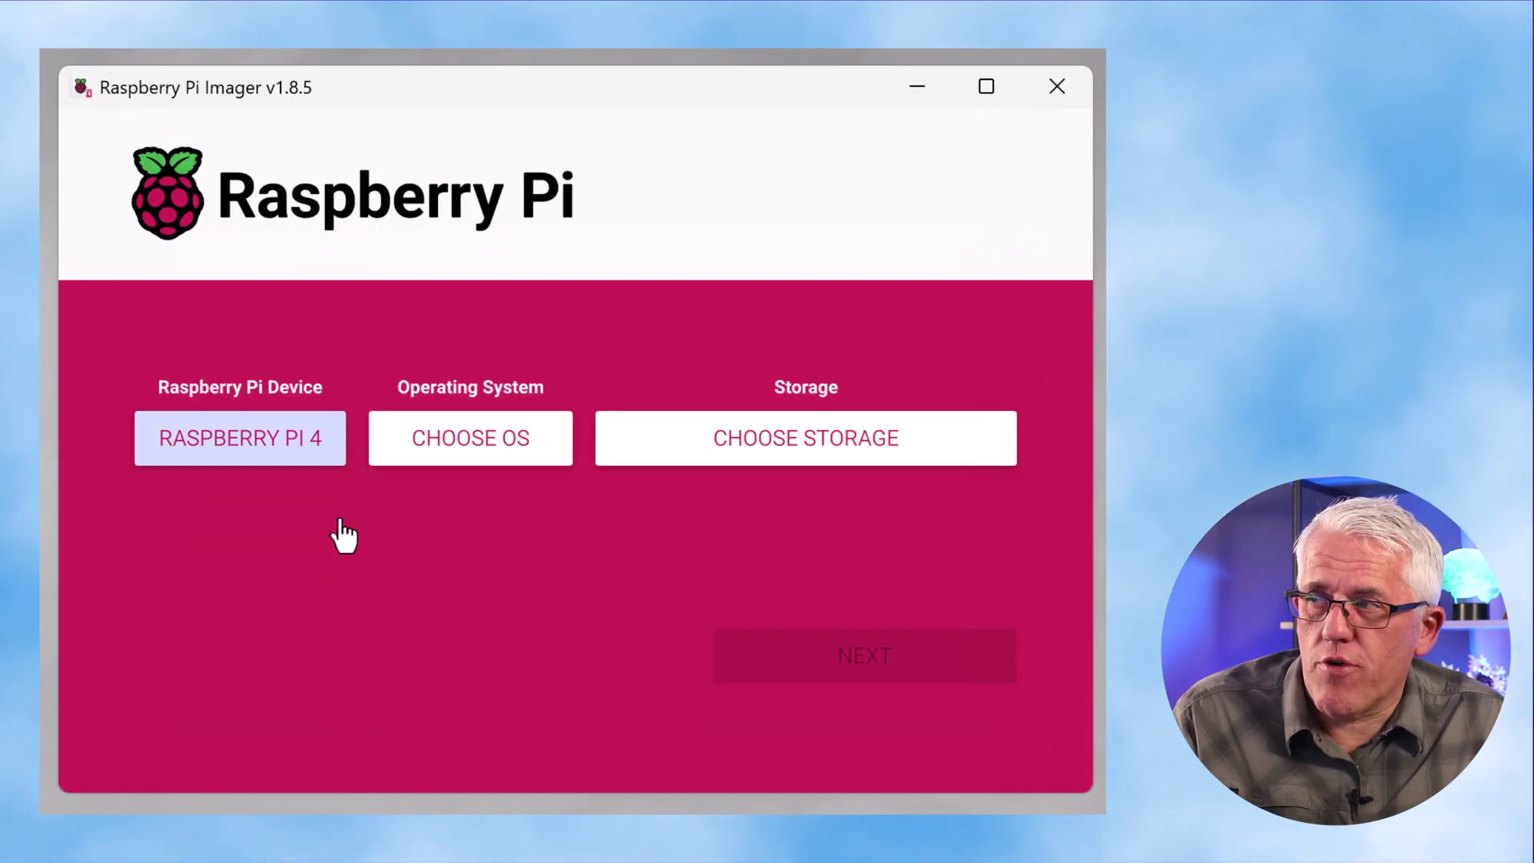
left_click(444, 444)
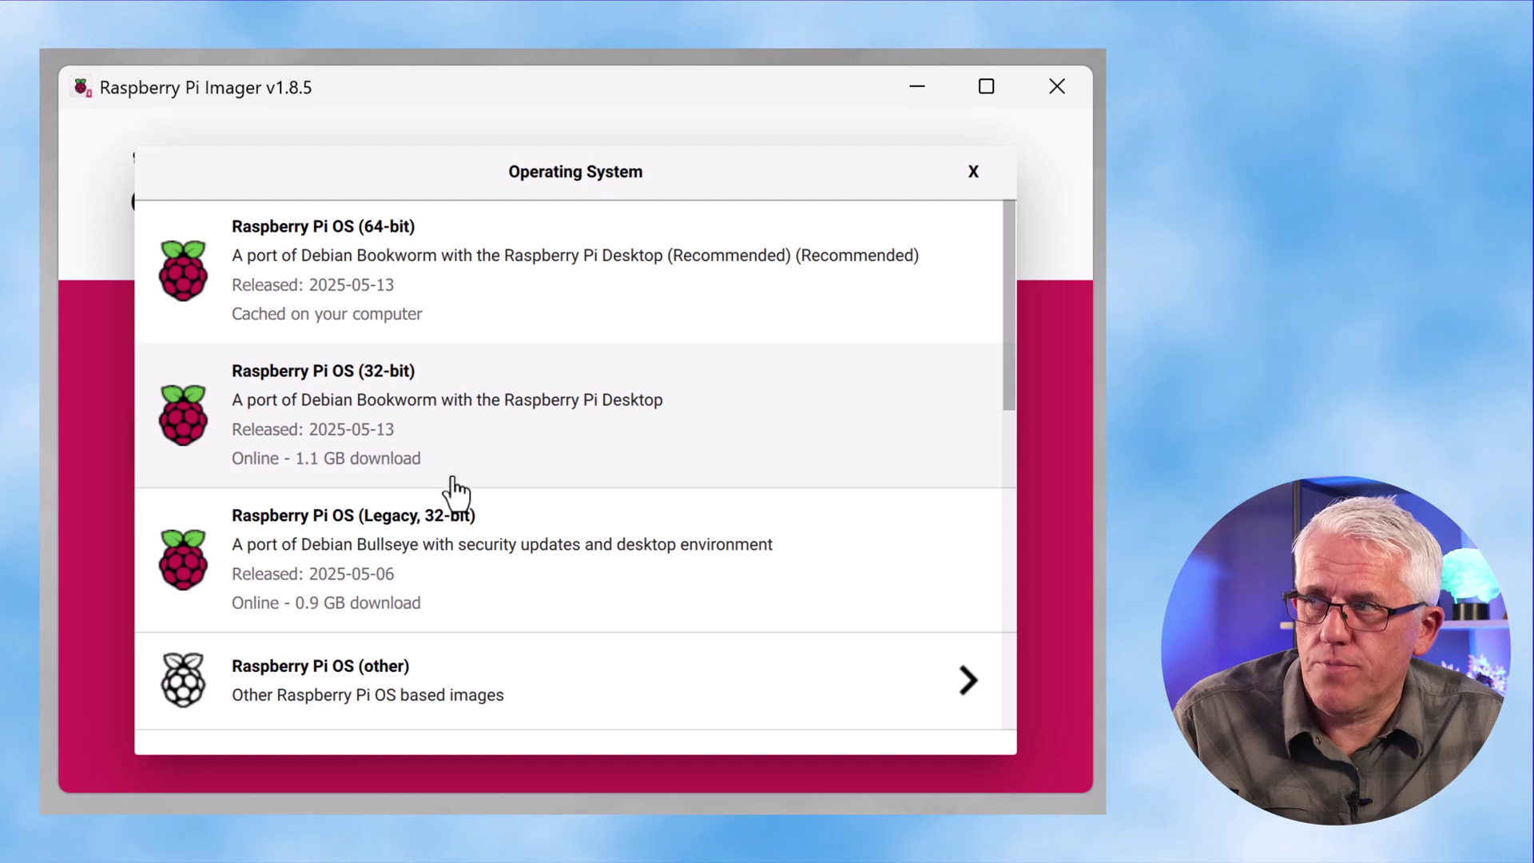
scroll(457, 491, "down", 8)
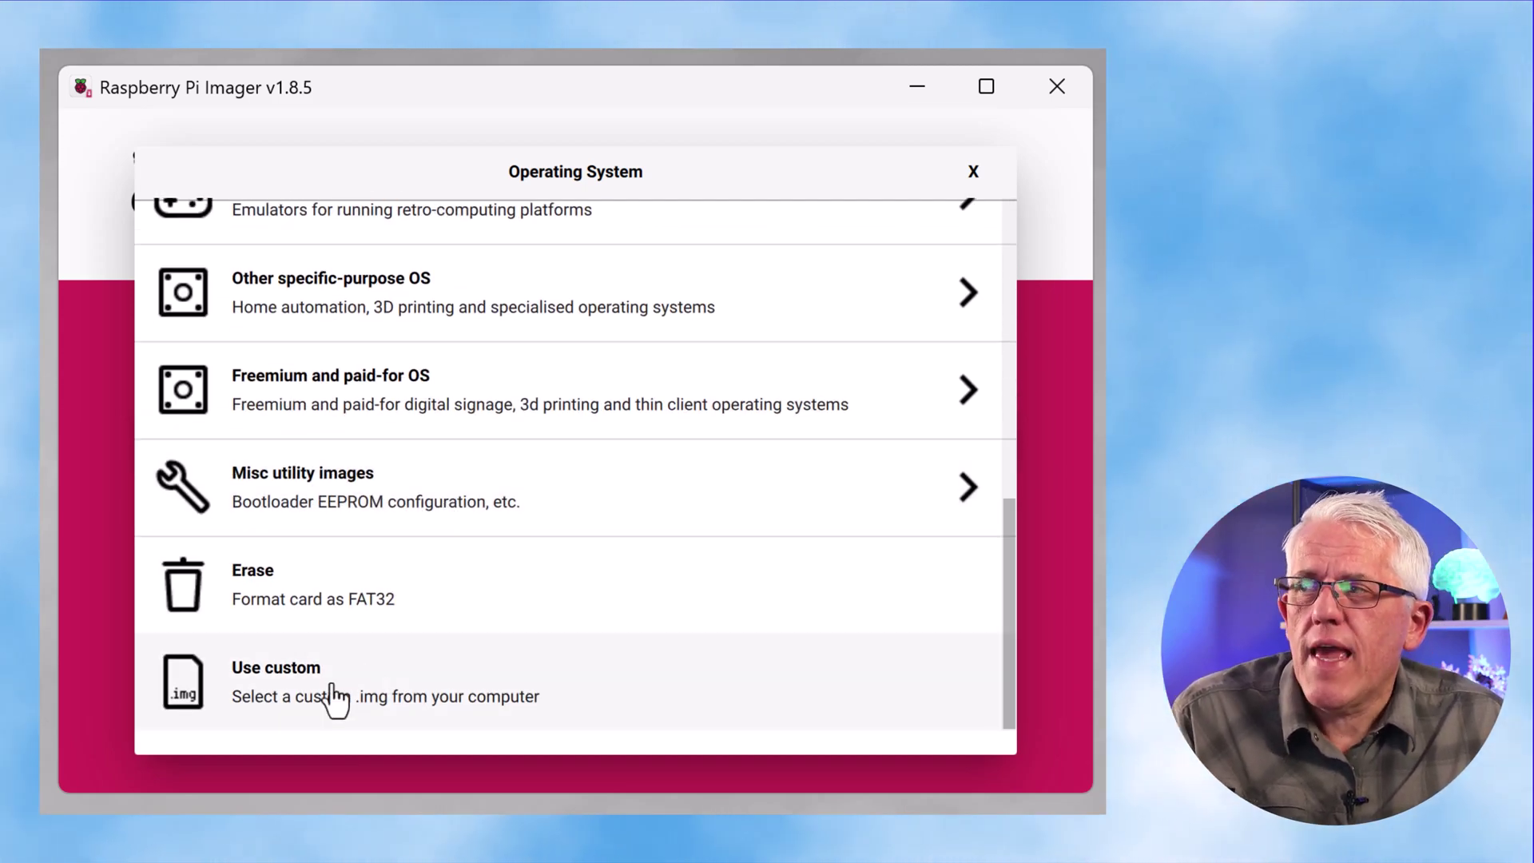
left_click(334, 697)
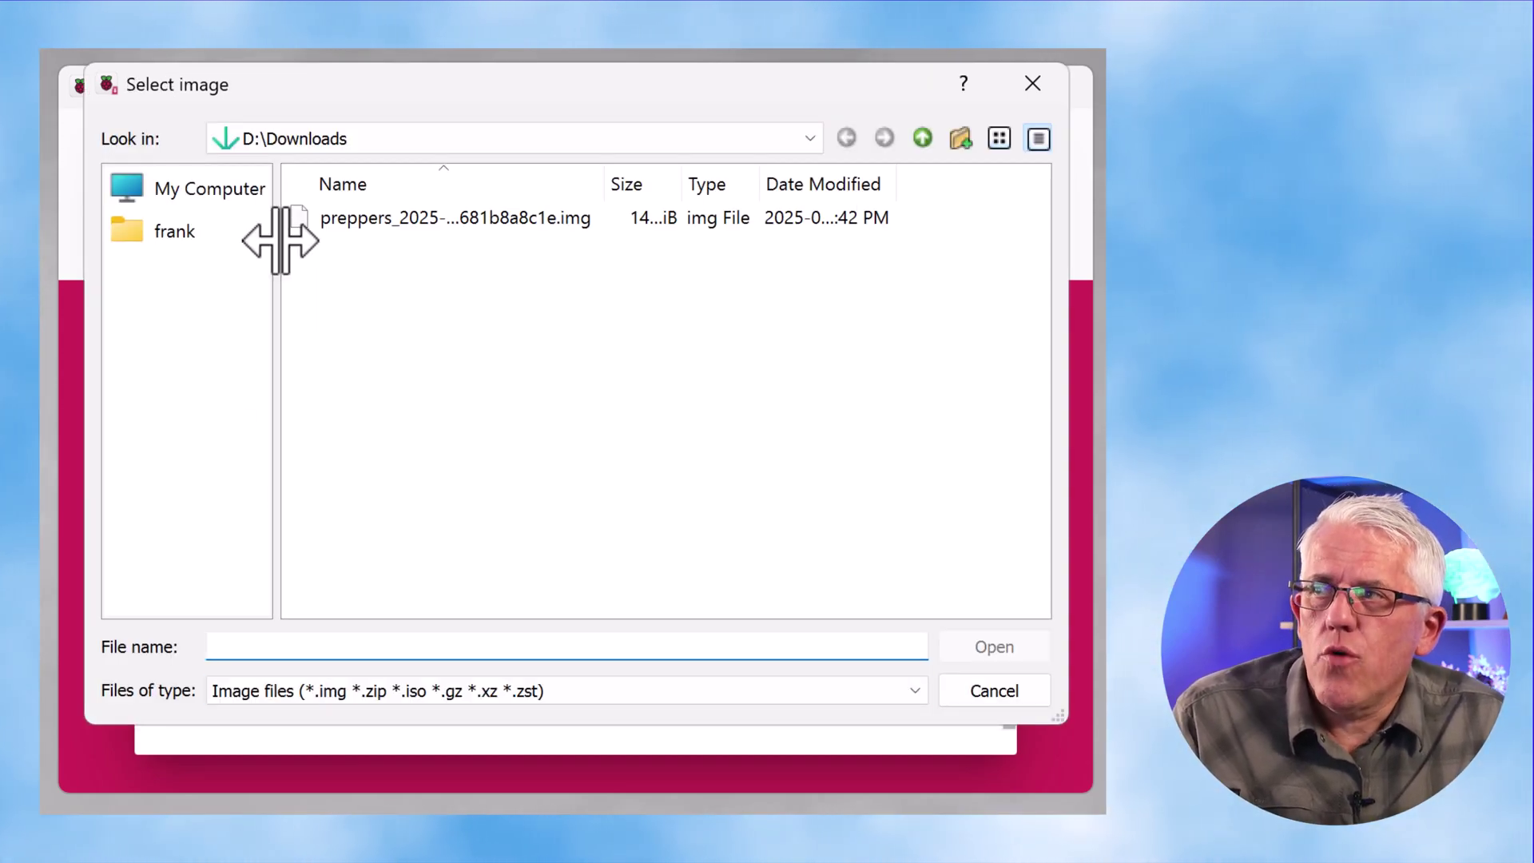
left_click(468, 222)
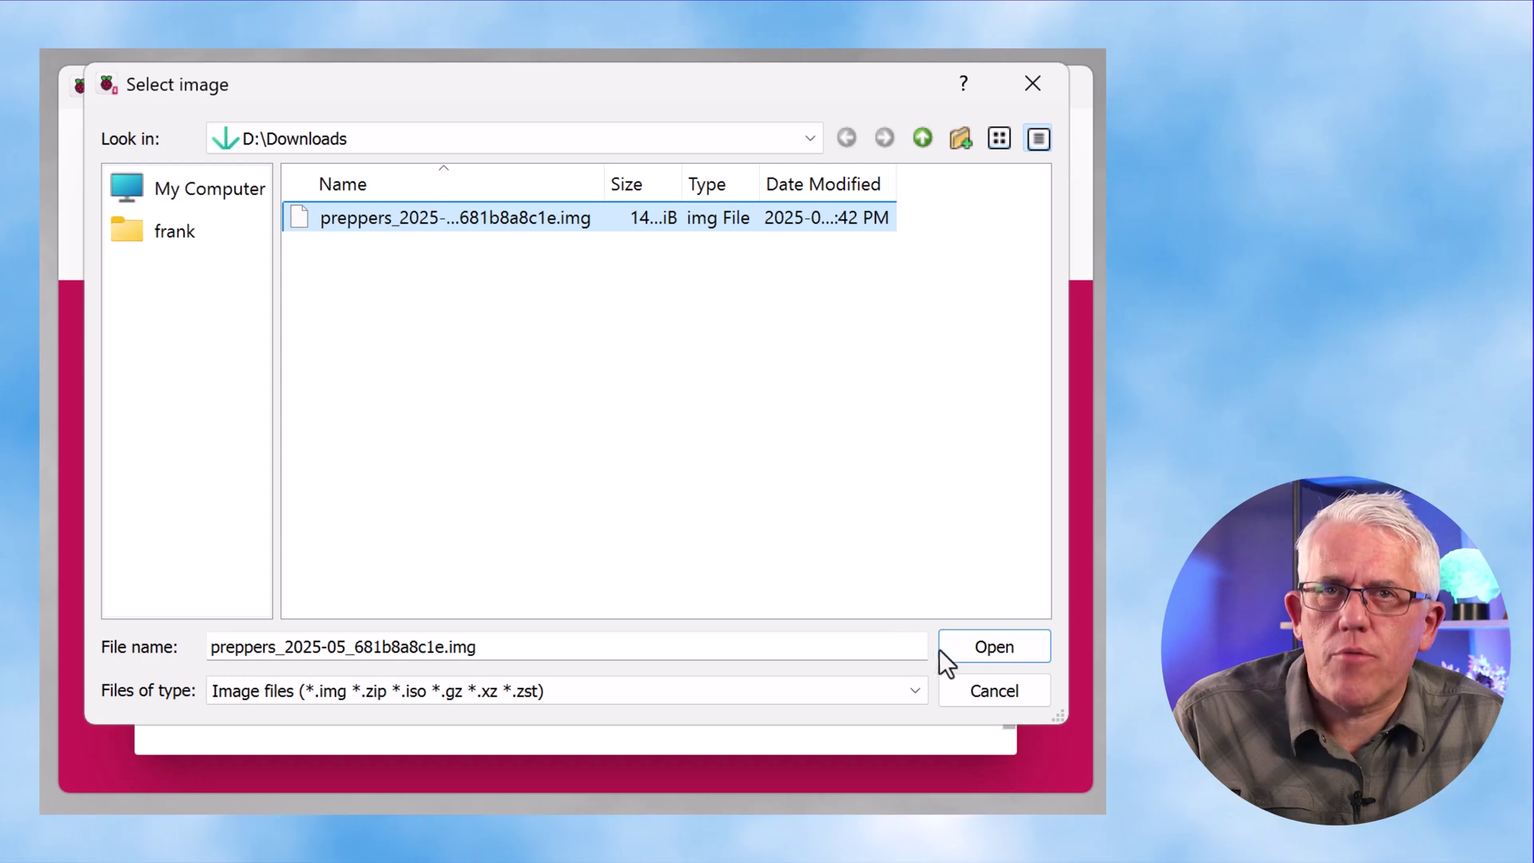
left_click(976, 650)
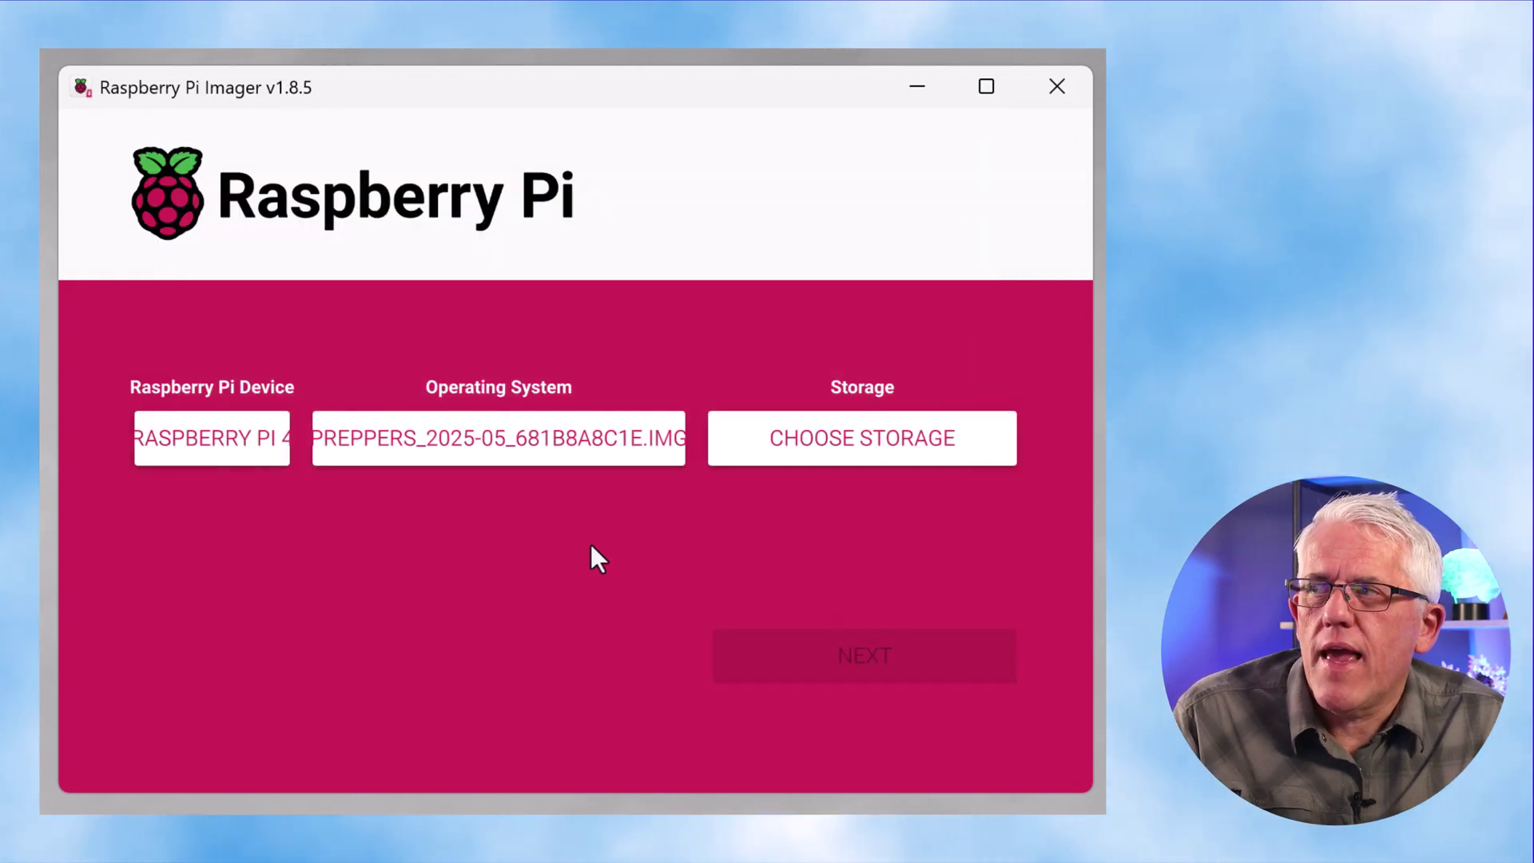
- Choose the 255.9 GB SDXC card as storage and proceed
left_click(792, 431)
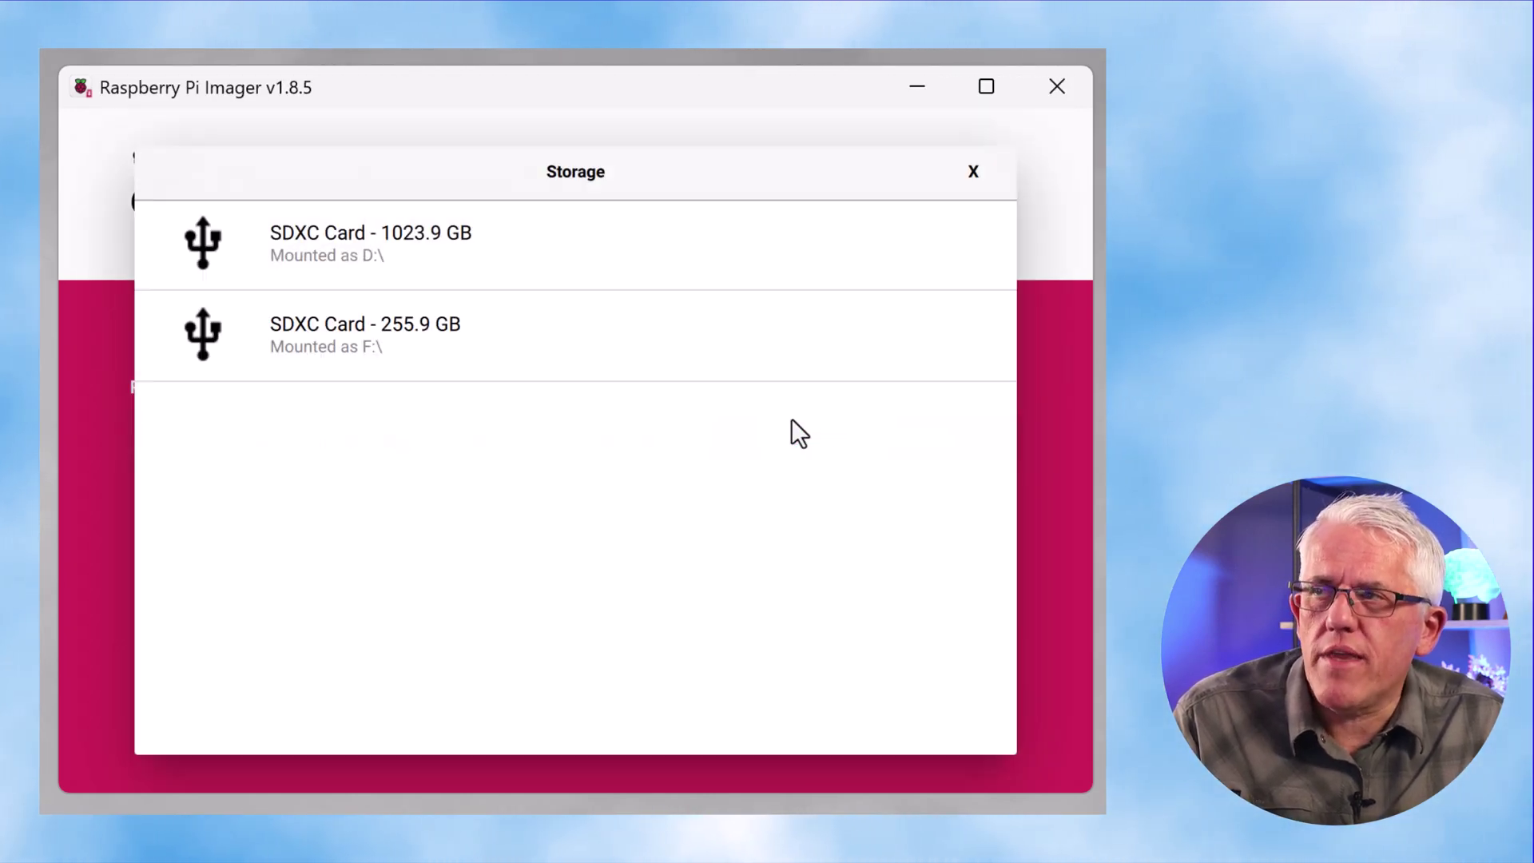
left_click(427, 345)
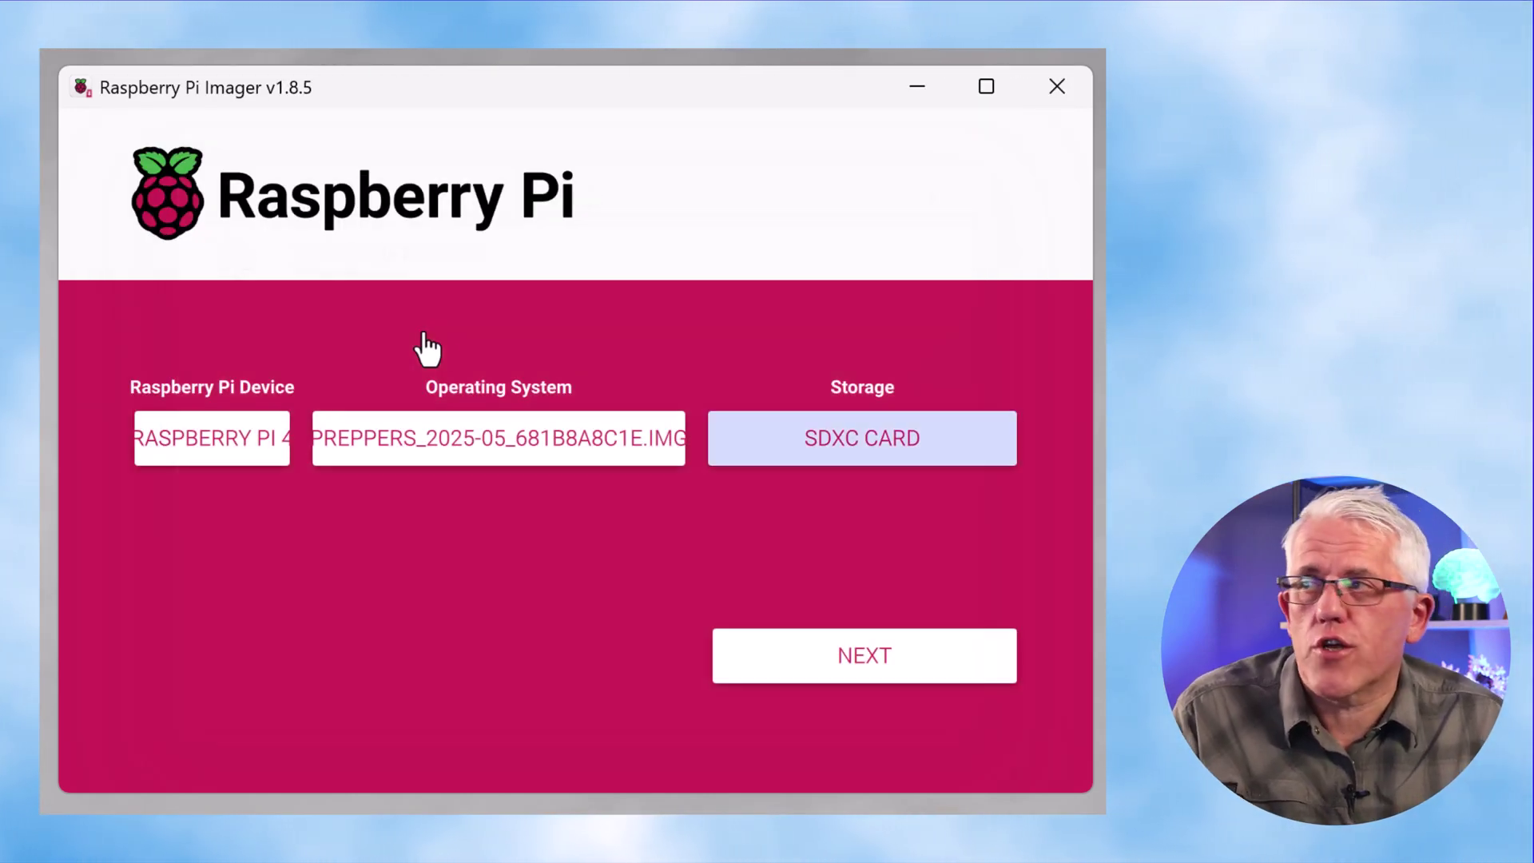
left_click(849, 665)
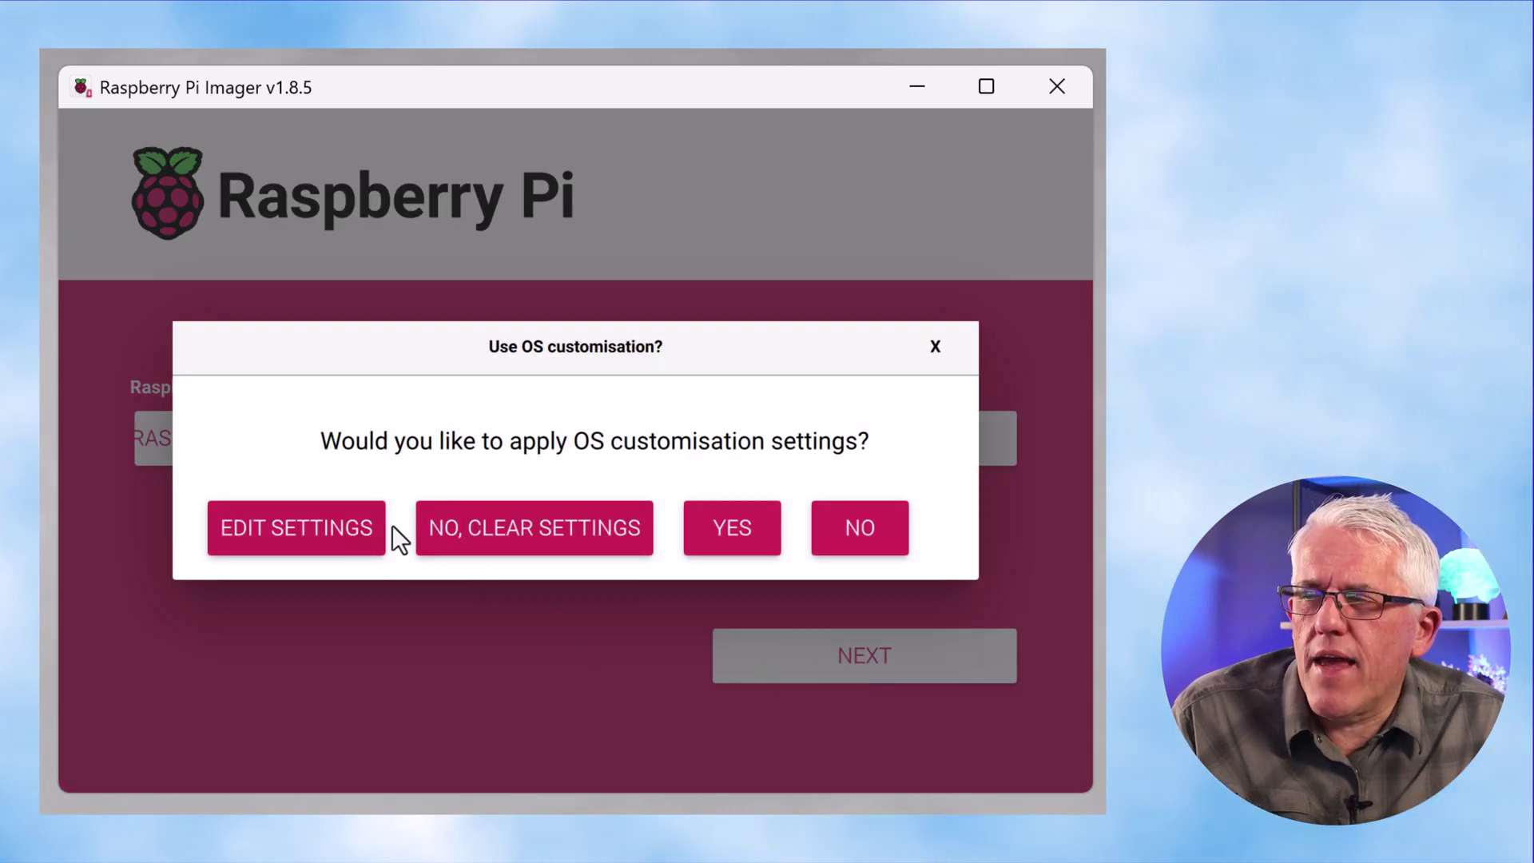
- Skip OS customisation and confirm erasing the SDXC card to write the image
left_click(471, 528)
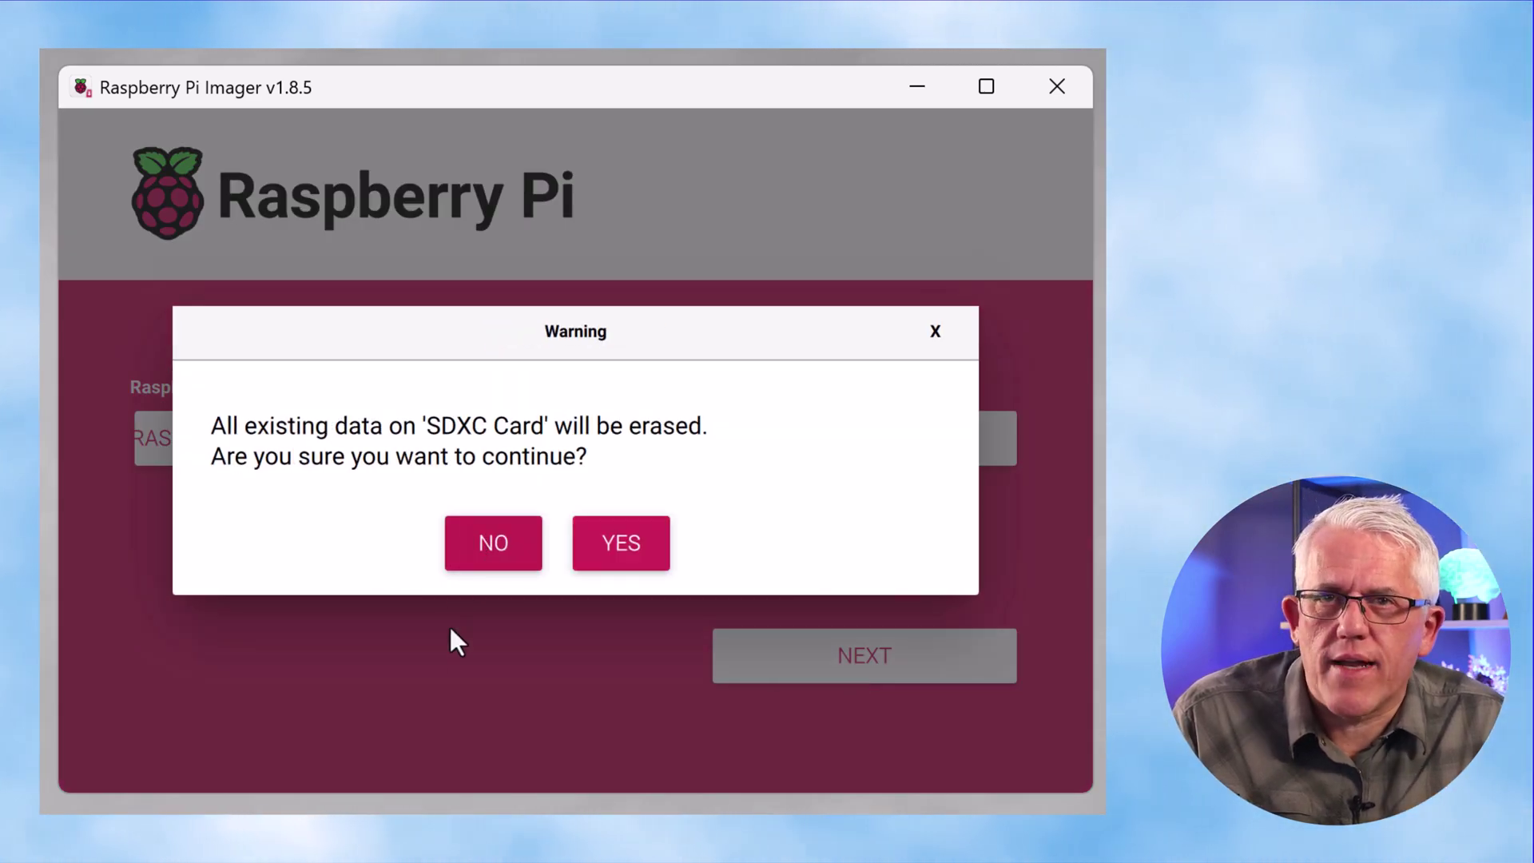
left_click(617, 541)
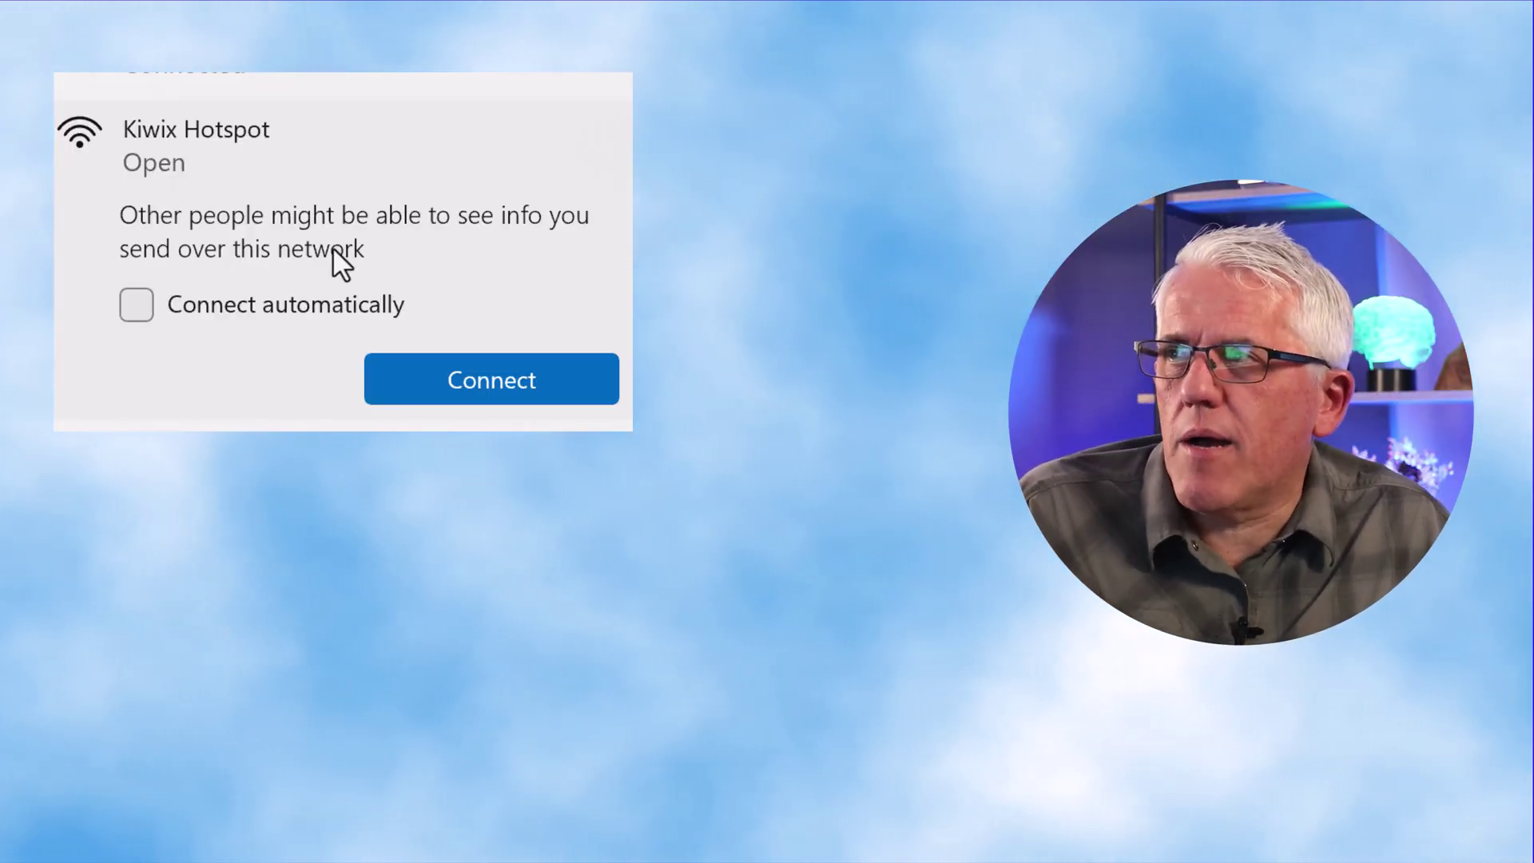
- Connect to the open Kiwix Hotspot Wi-Fi network
left_click(479, 377)
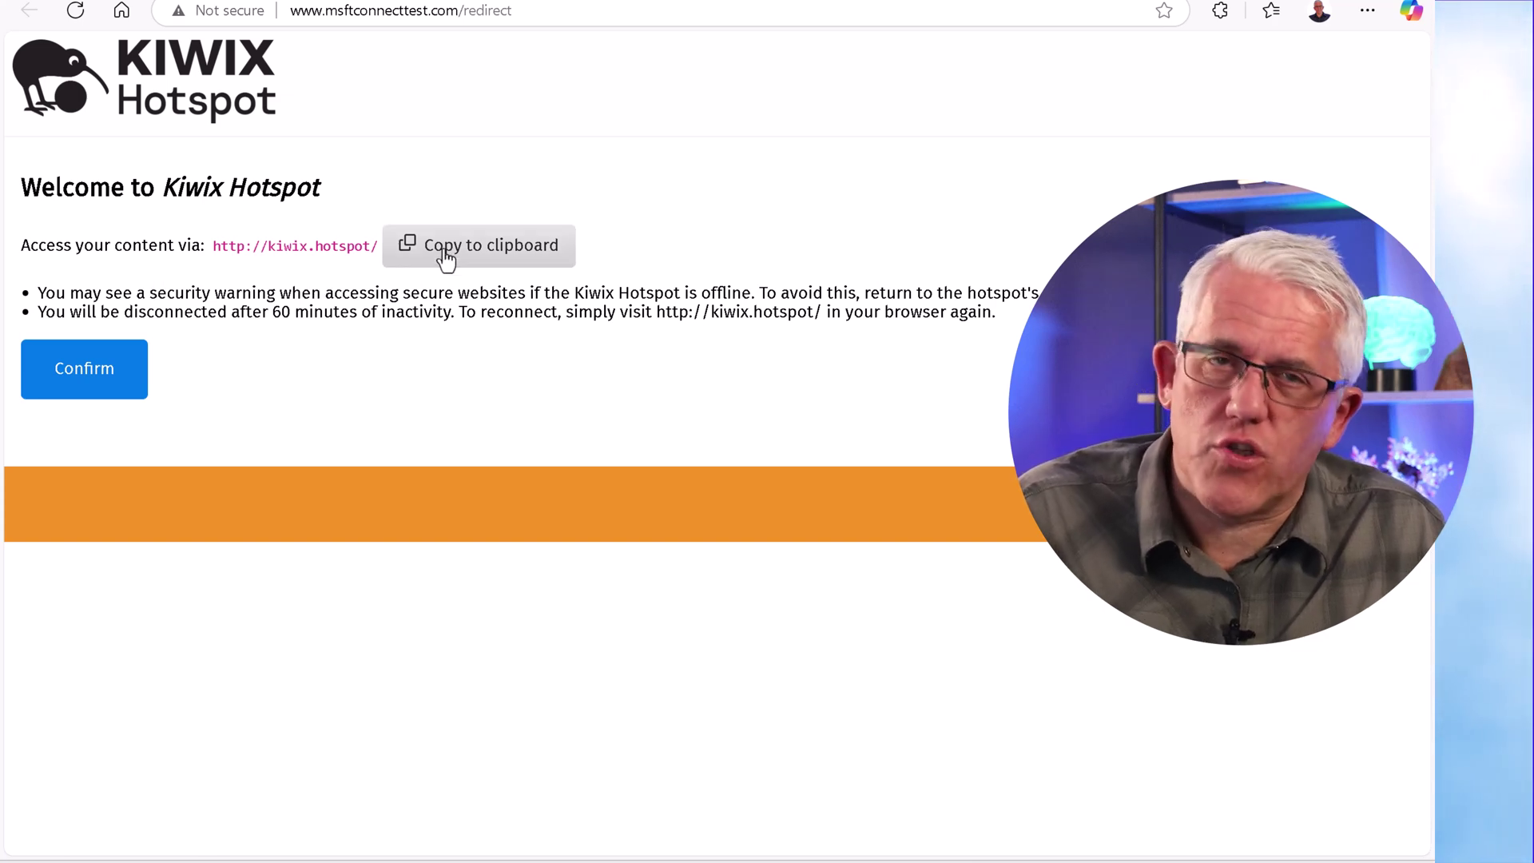
- Accept the hotspot's welcome terms and go to the kiwix.hotspot content library
left_click(123, 367)
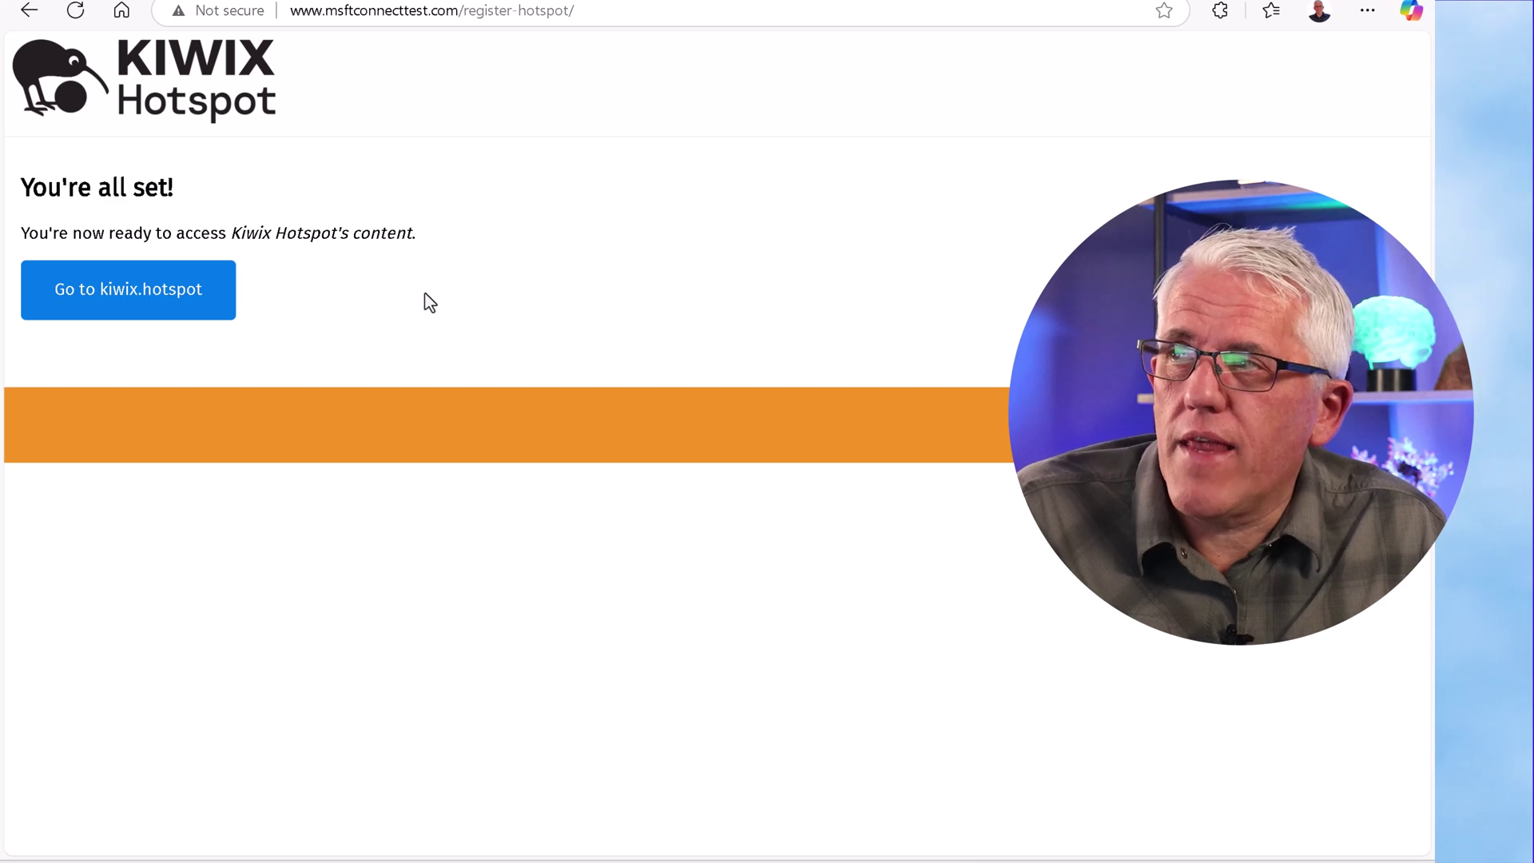
left_click(165, 304)
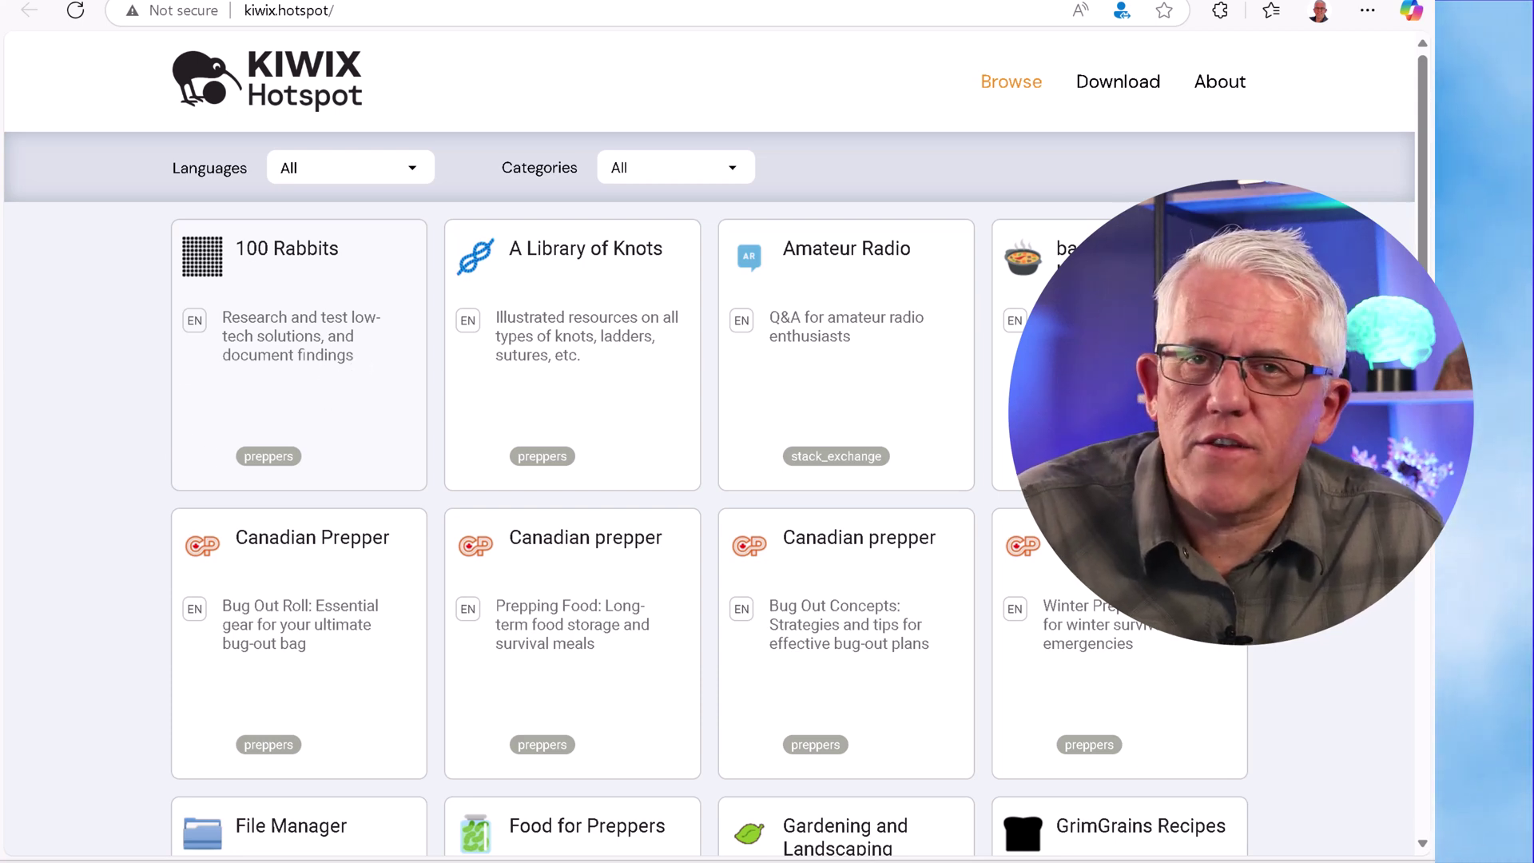
- Open the offline Wikipedia and its Applied mathematics article
scroll(905, 605, "down", 20)
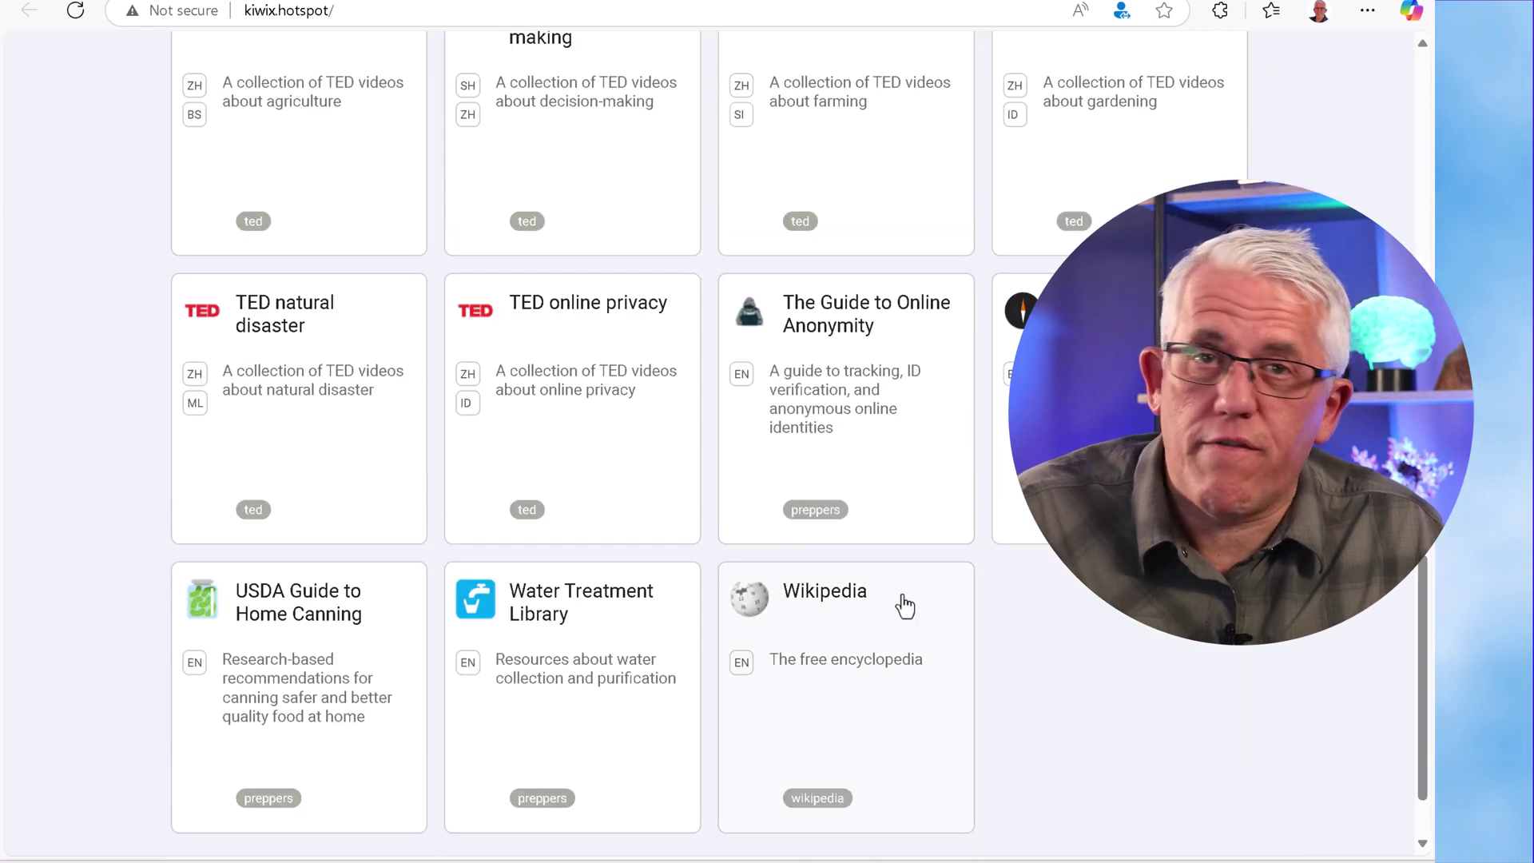
left_click(817, 799)
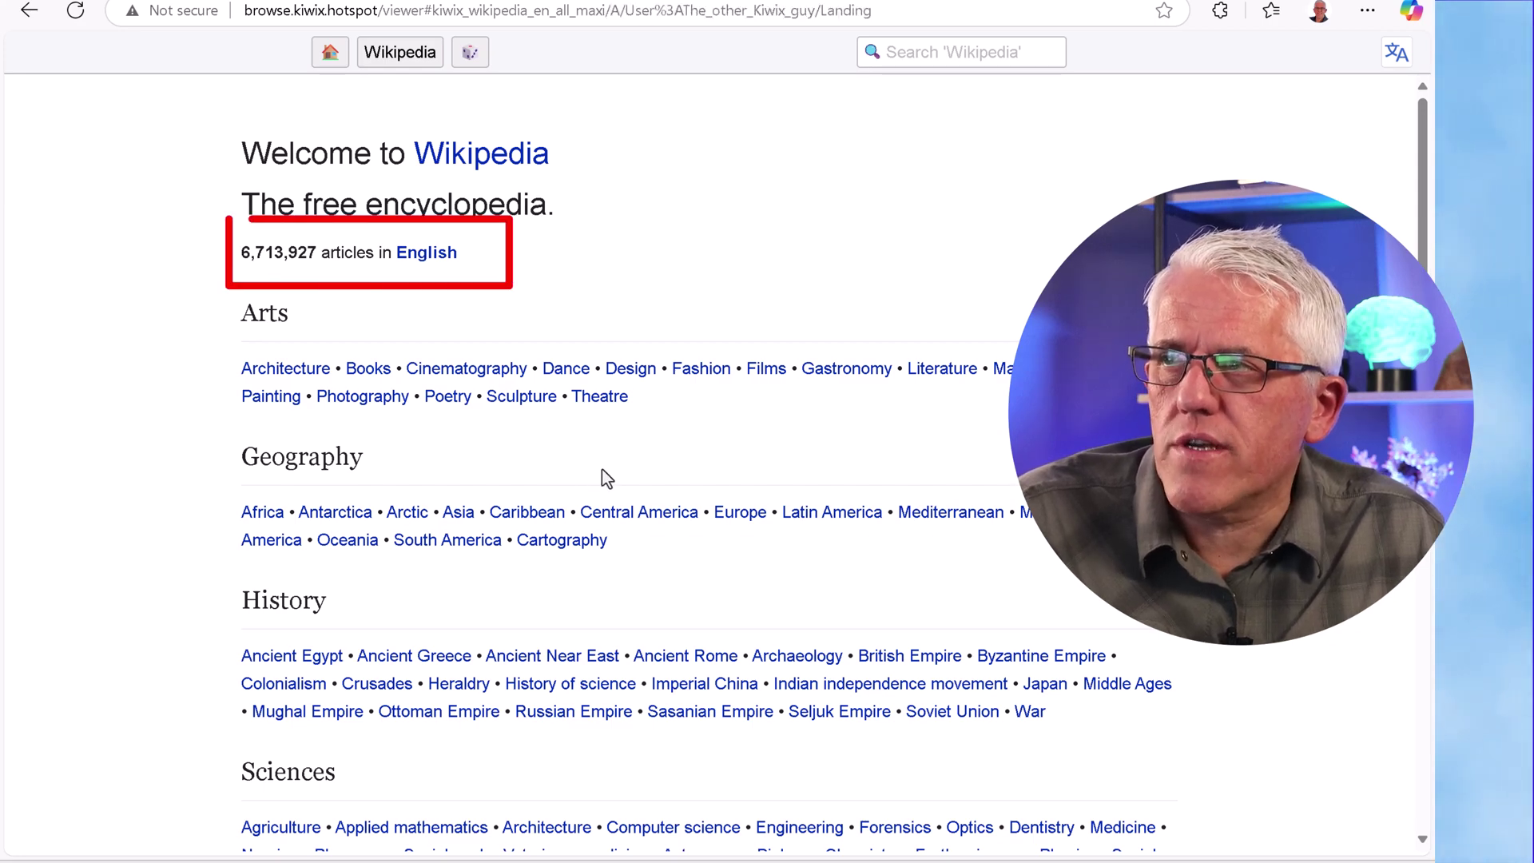
scroll(599, 477, "down", 4)
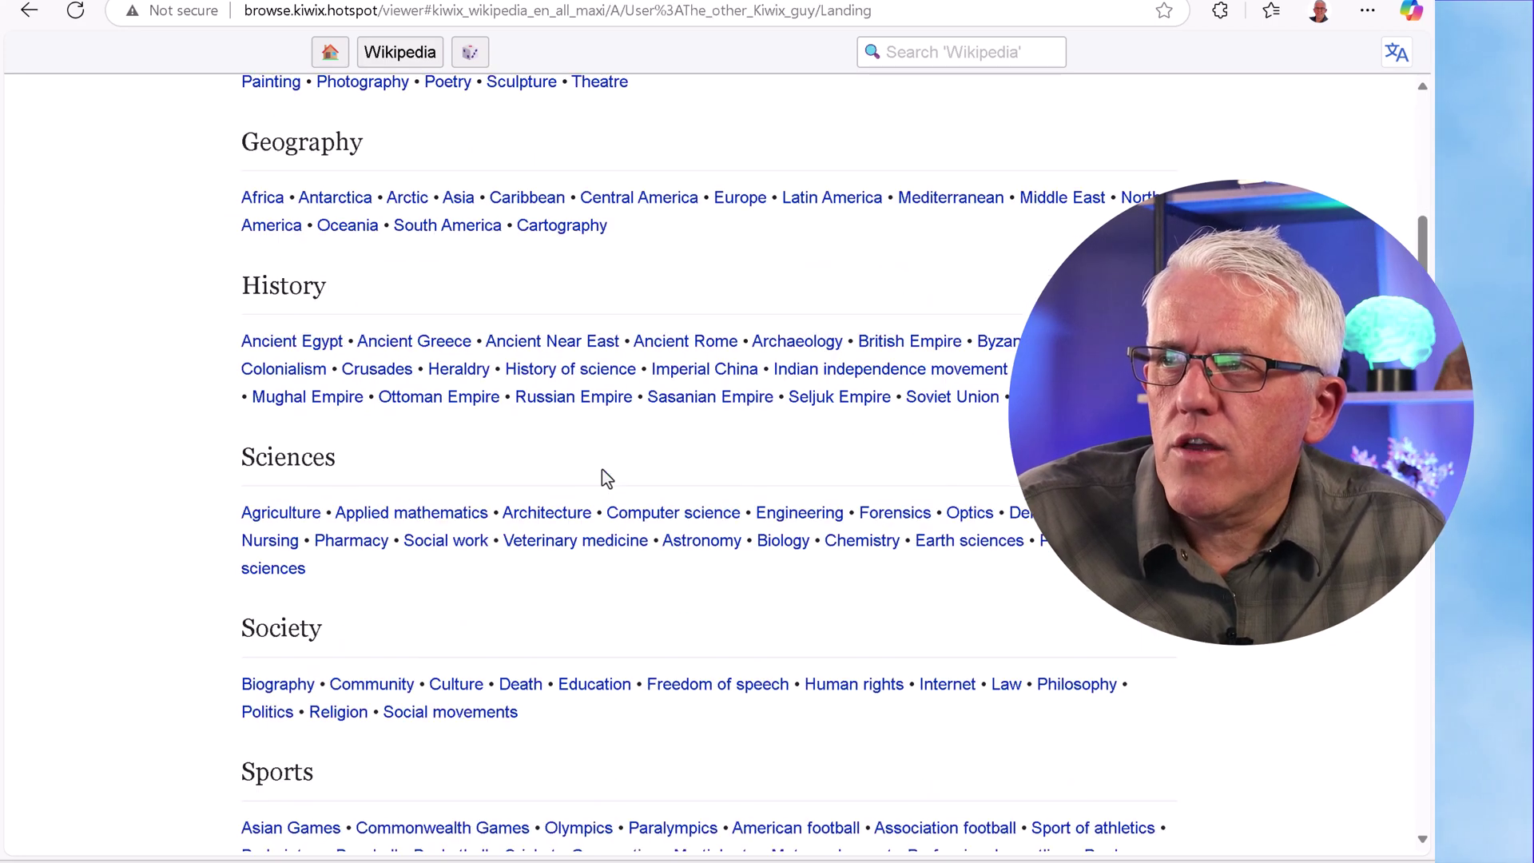
left_click(457, 519)
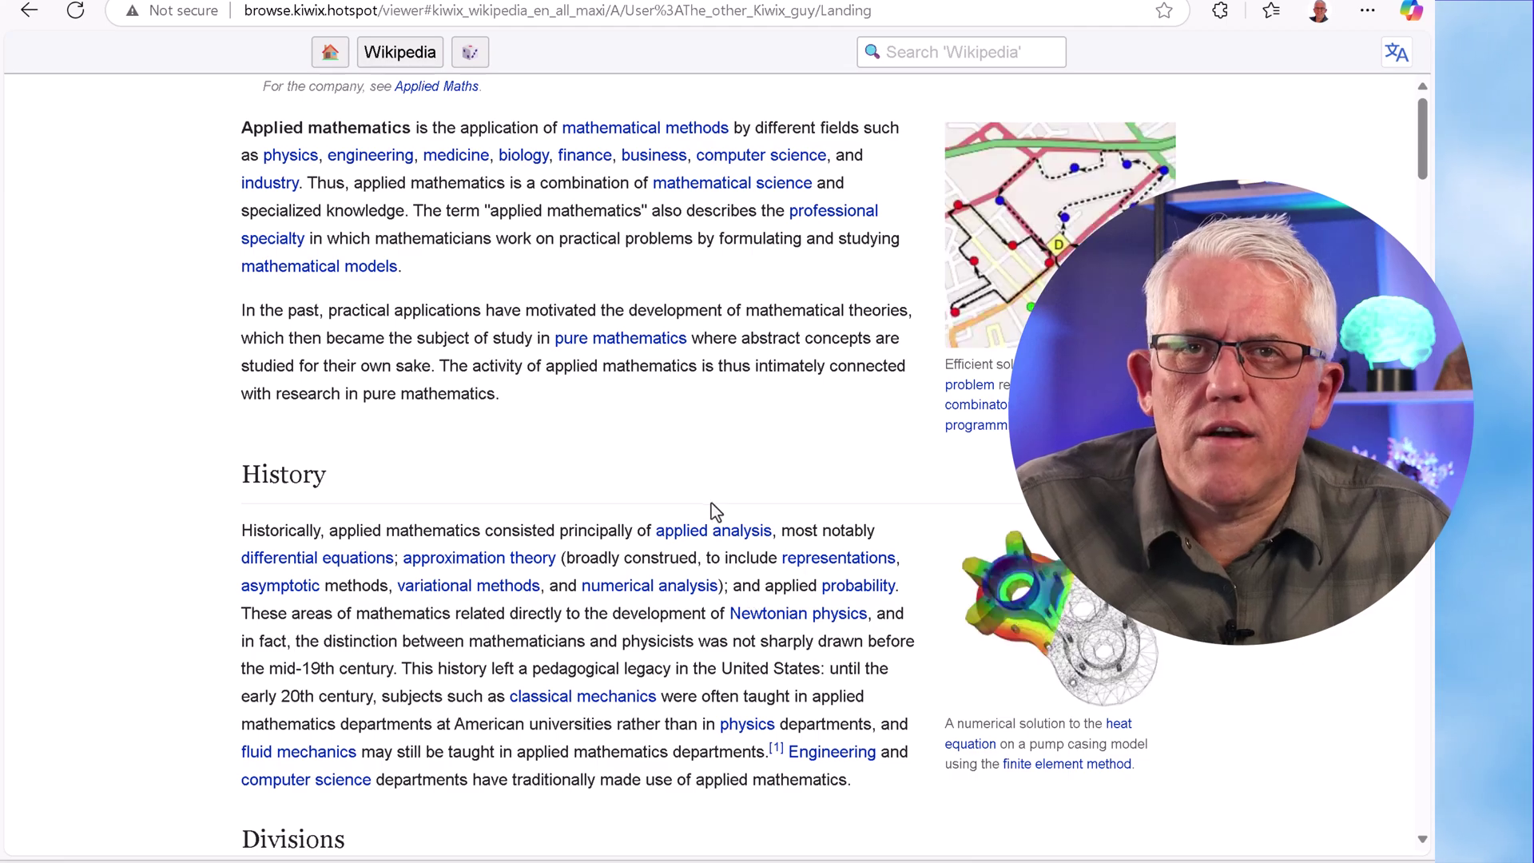
- Follow the high-performance computing link to the Supercomputer article and read through it
scroll(711, 502, "down", 6)
scroll(715, 510, "down", 4)
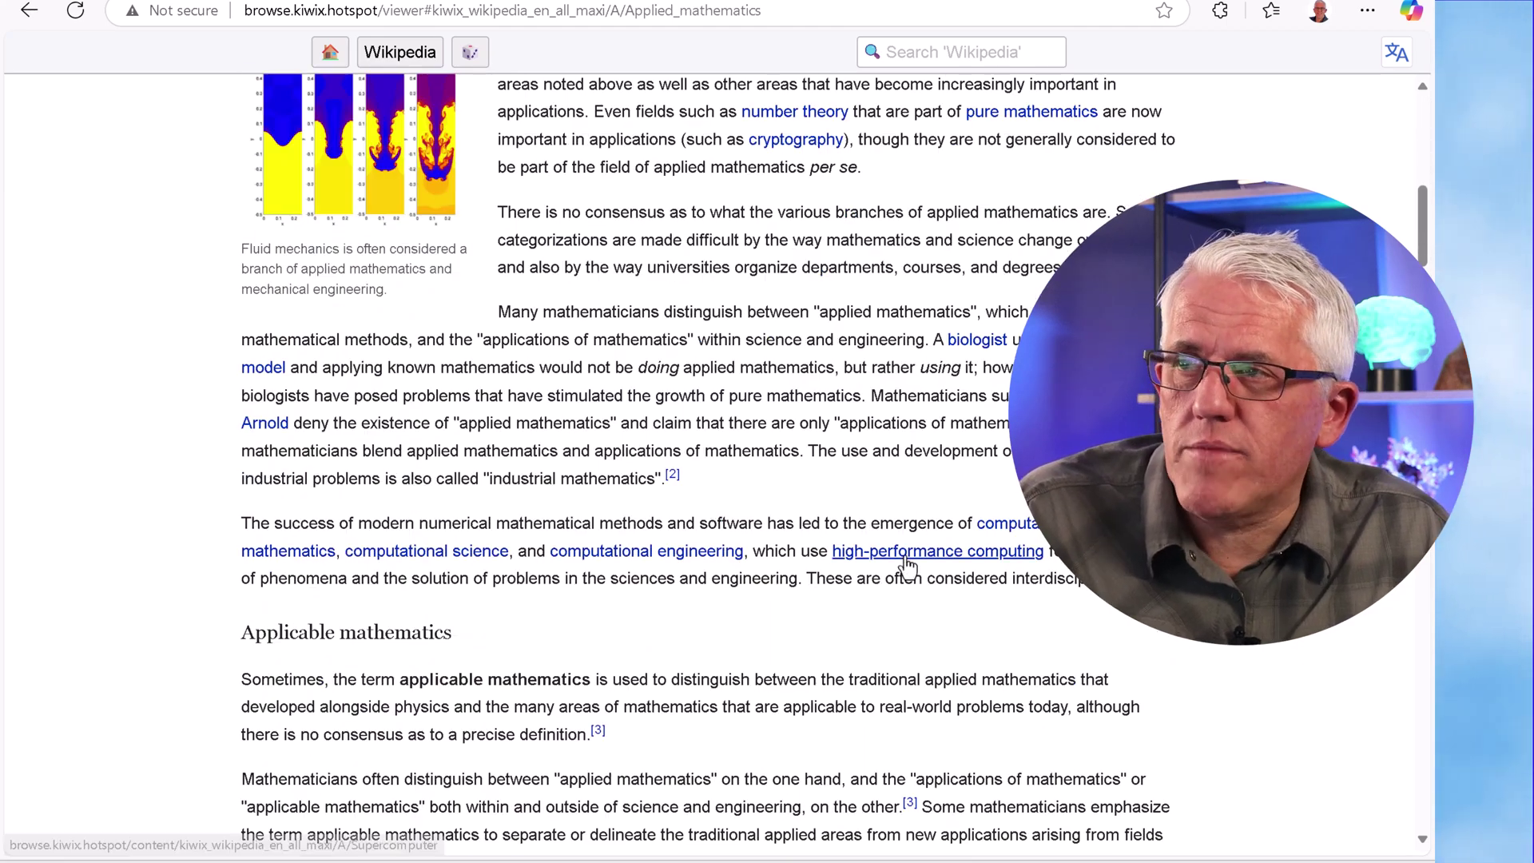
left_click(903, 558)
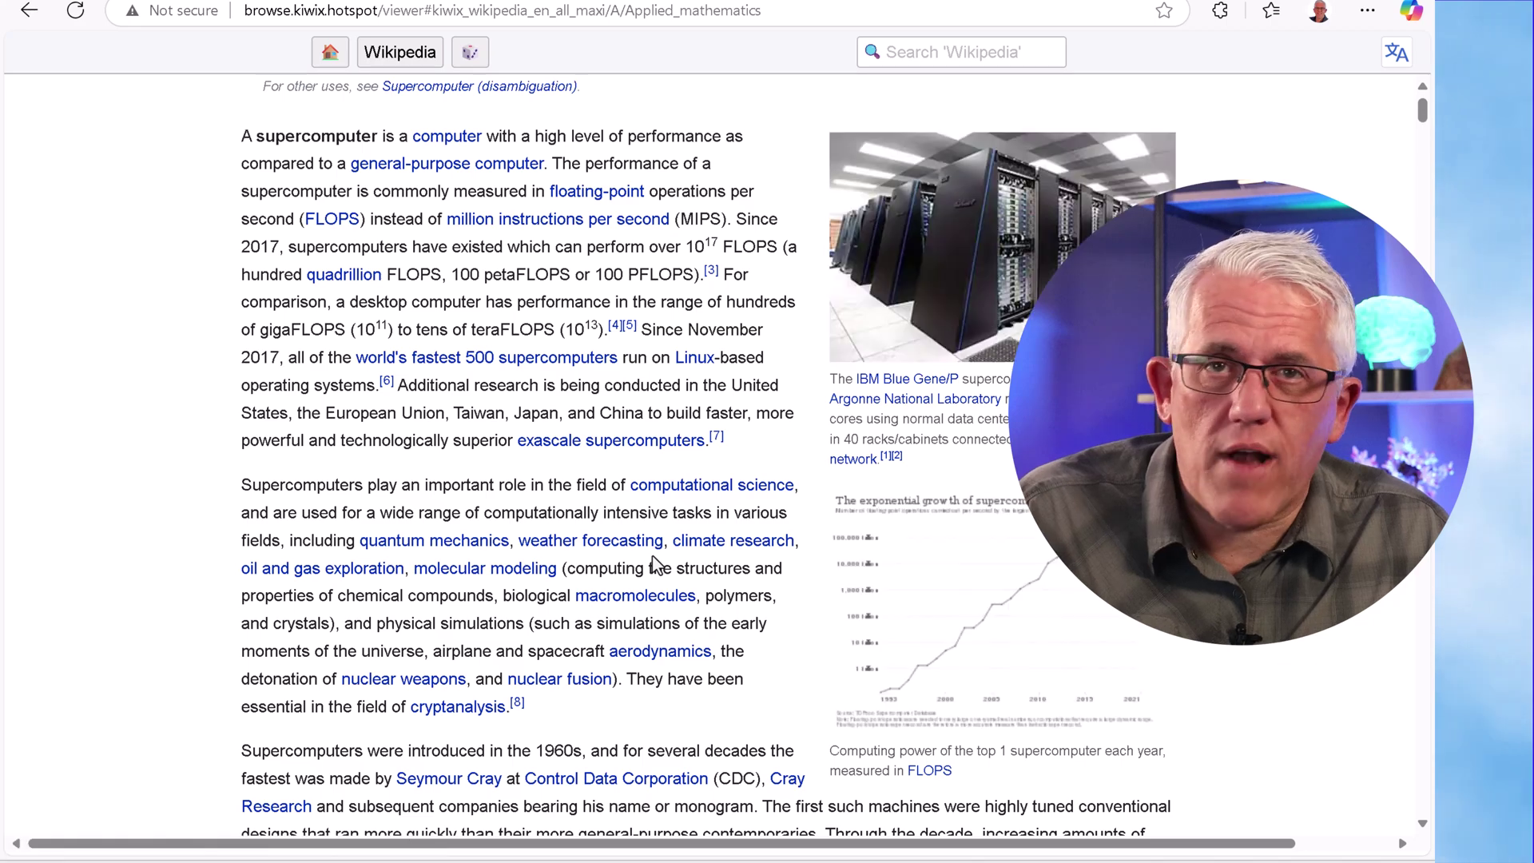
scroll(548, 543, "down", 6)
scroll(548, 544, "down", 11)
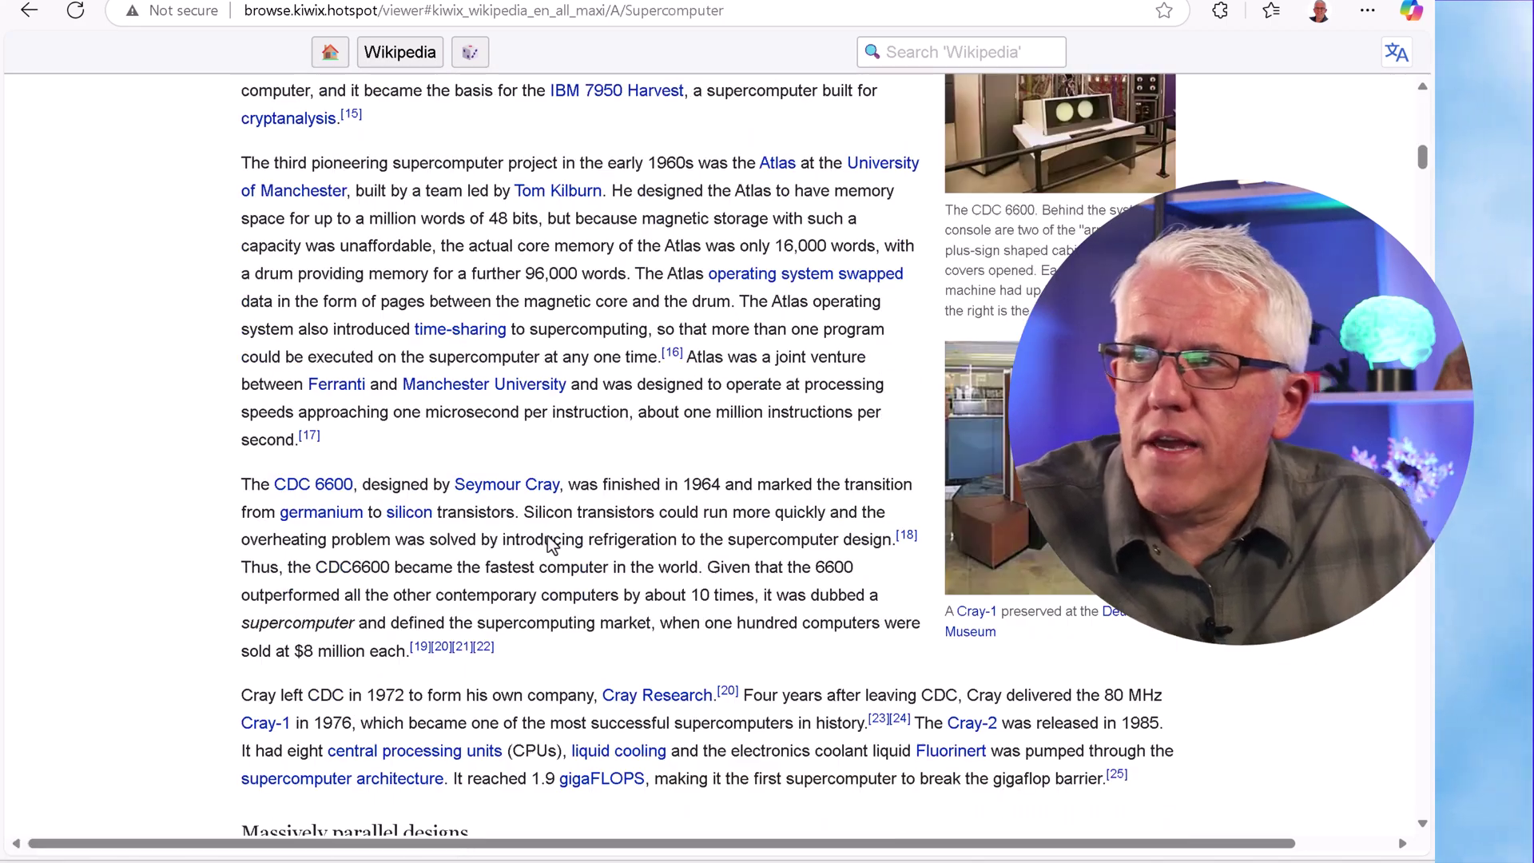
scroll(551, 544, "down", 7)
scroll(546, 537, "down", 3)
scroll(547, 536, "down", 1)
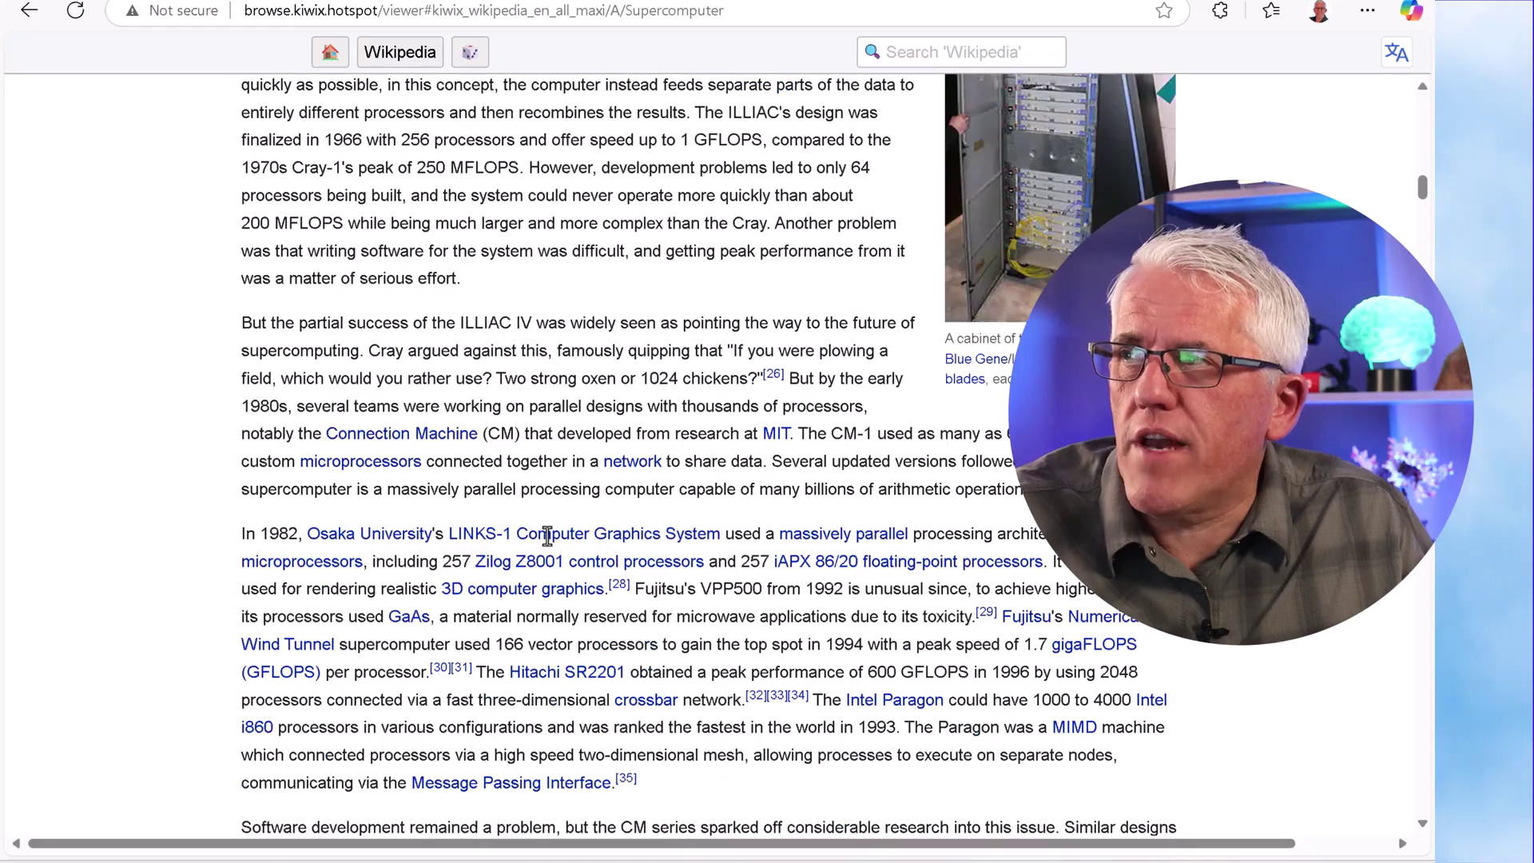